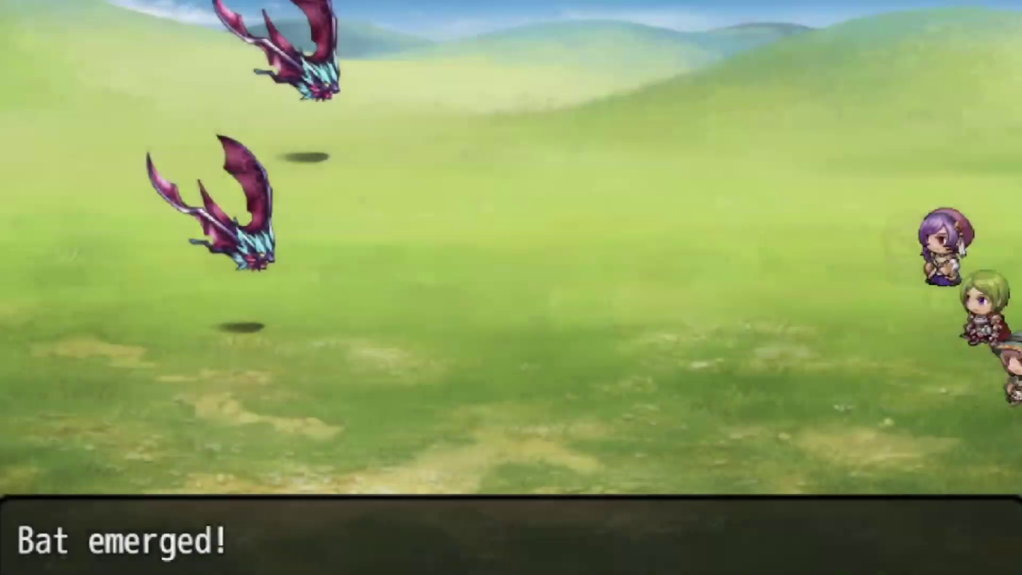
{"action": "key", "text": "Return"}
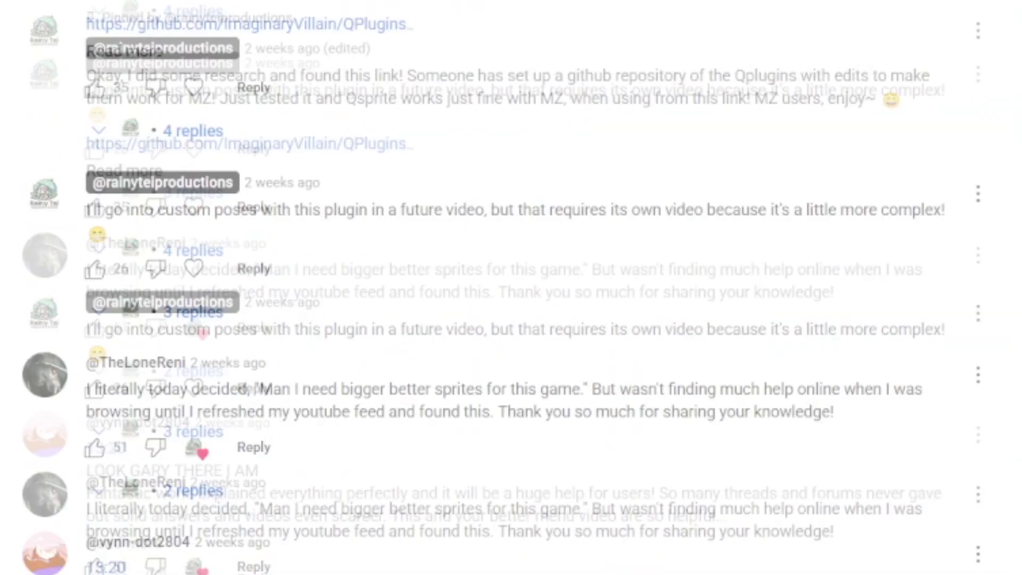
Post a reply under the comment asking whether this works for battle sprites
{"action": "scroll", "coordinate": [511, 287], "scroll_direction": "down", "scroll_amount": 10}
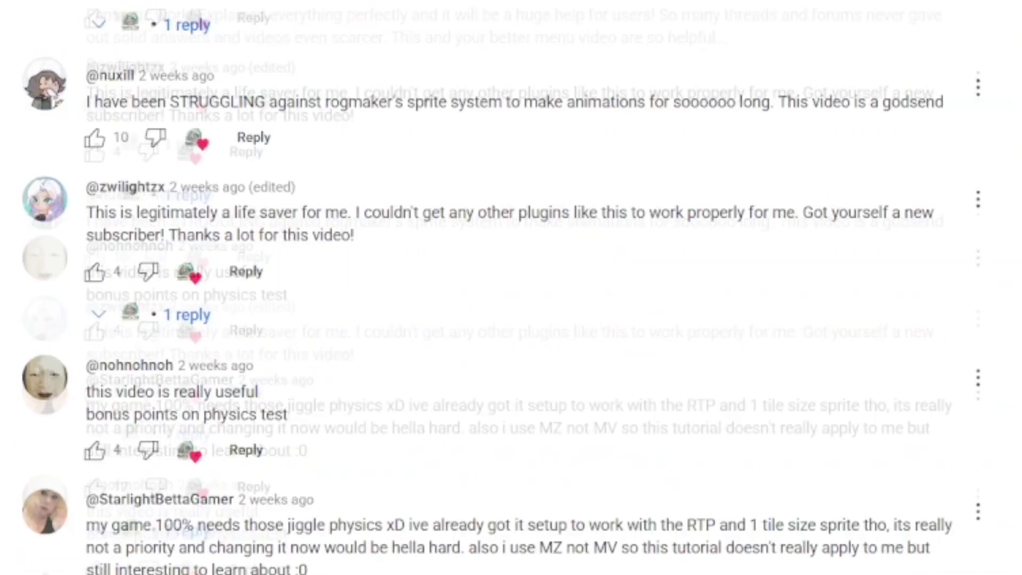
{"action": "scroll", "coordinate": [511, 287], "scroll_direction": "down", "scroll_amount": 10}
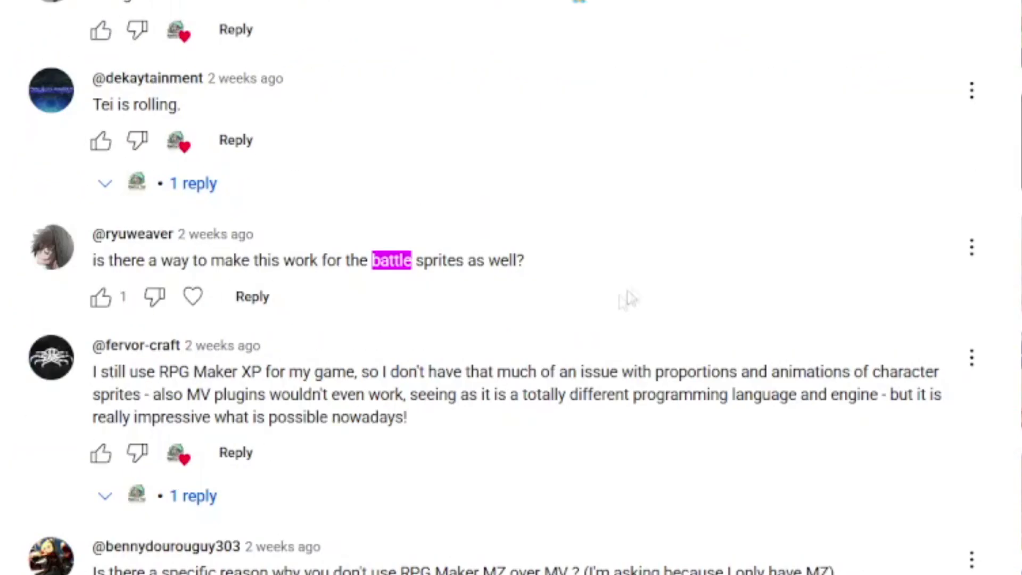
{"action": "left_click_drag", "start_coordinate": [525, 261], "coordinate": [94, 269]}
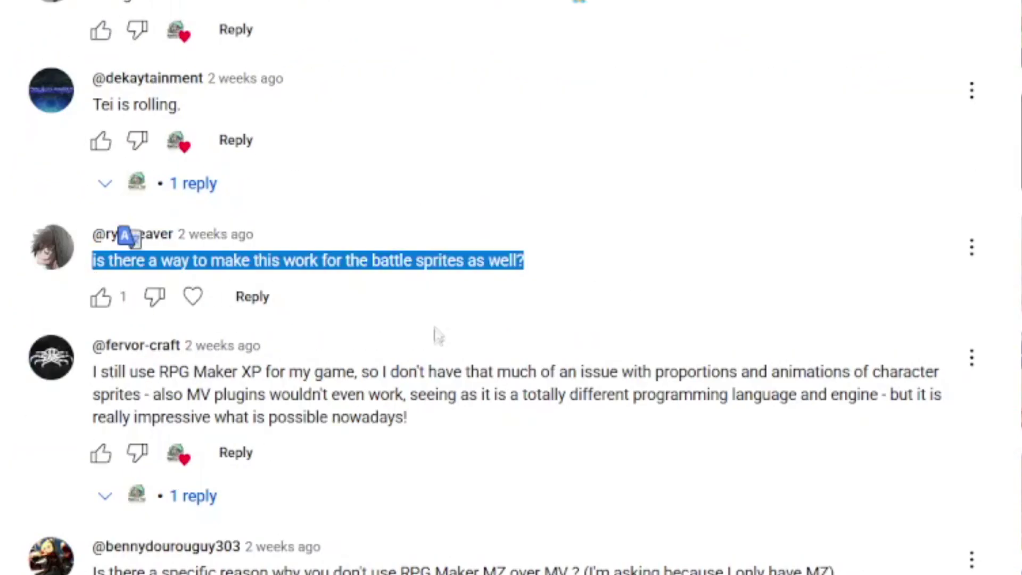
{"action": "left_click", "coordinate": [253, 296]}
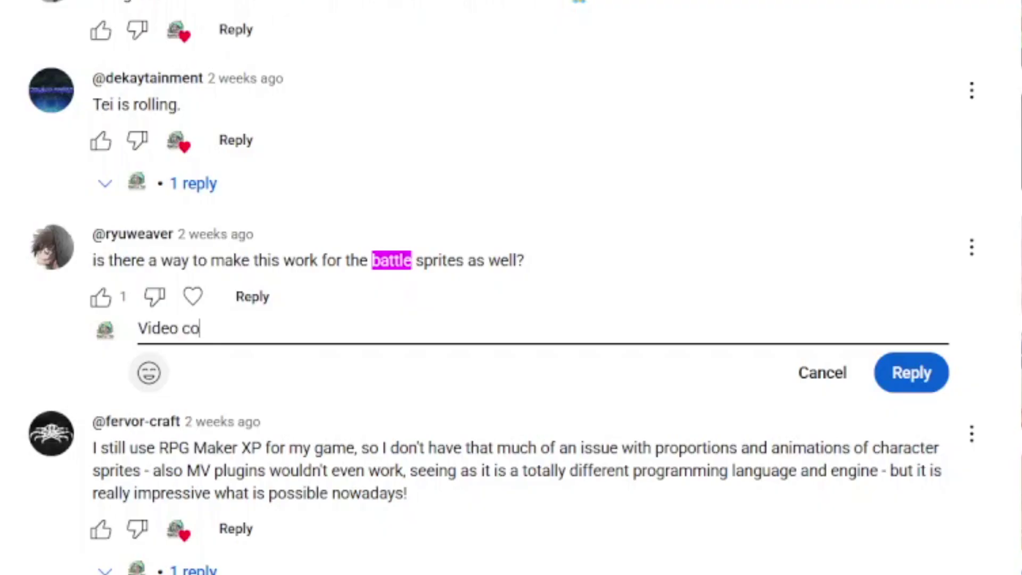
{"action": "left_click", "coordinate": [949, 383]}
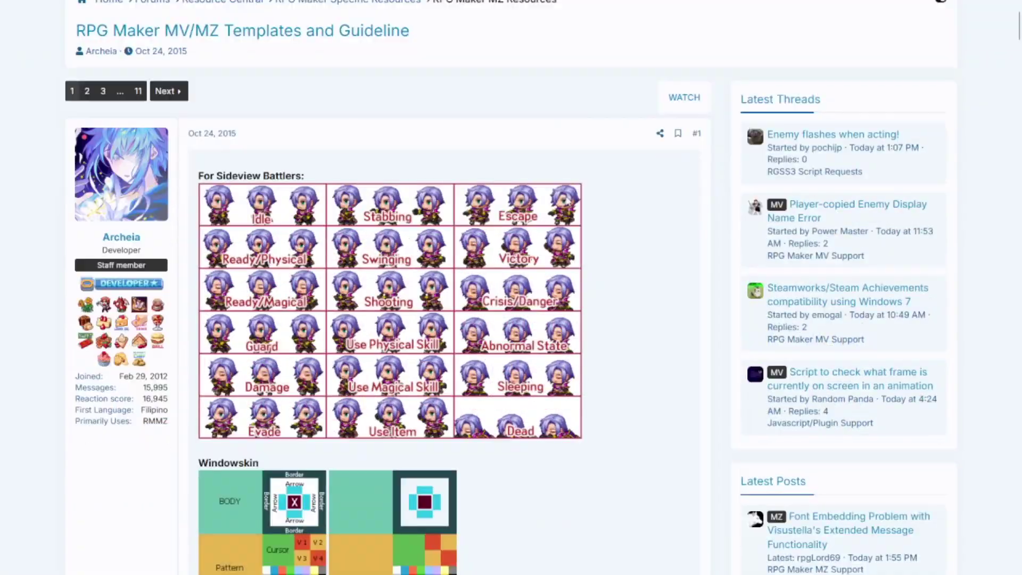
{"action": "scroll", "coordinate": [642, 318], "scroll_direction": "down", "scroll_amount": 9}
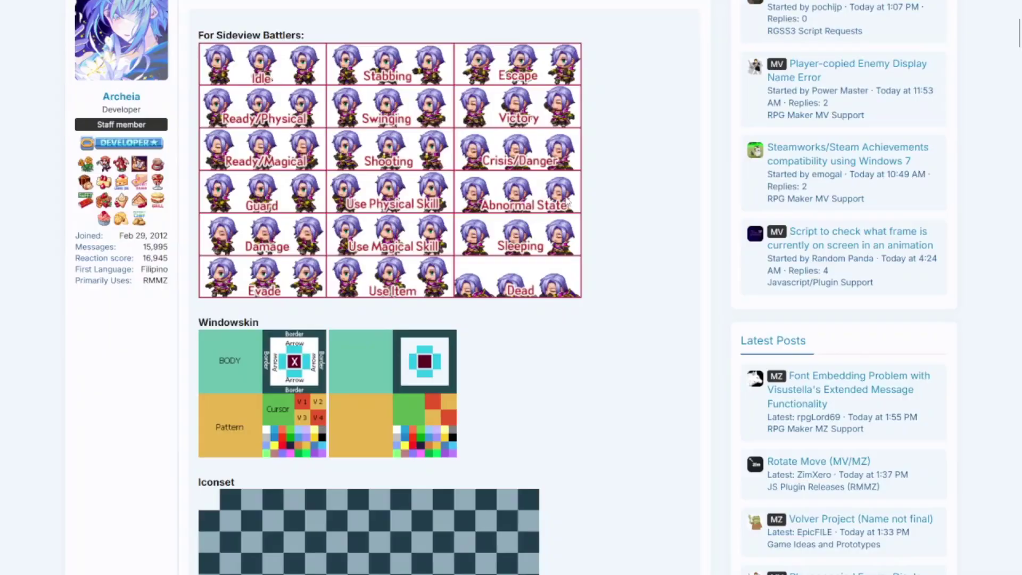
{"action": "scroll", "coordinate": [642, 318], "scroll_direction": "down", "scroll_amount": 14}
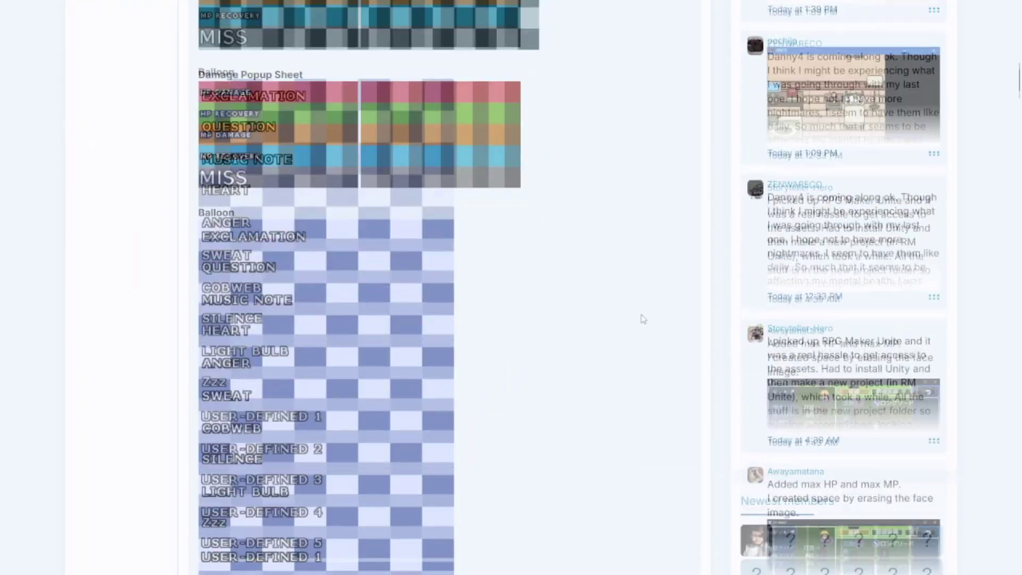
{"action": "scroll", "coordinate": [643, 317], "scroll_direction": "down", "scroll_amount": 14}
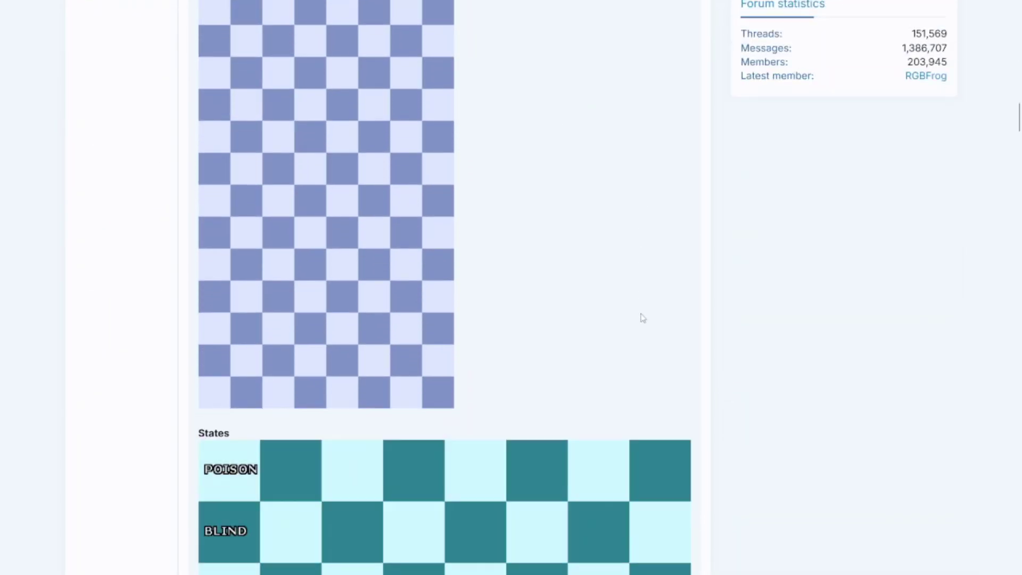
{"action": "scroll", "coordinate": [642, 318], "scroll_direction": "down", "scroll_amount": 14}
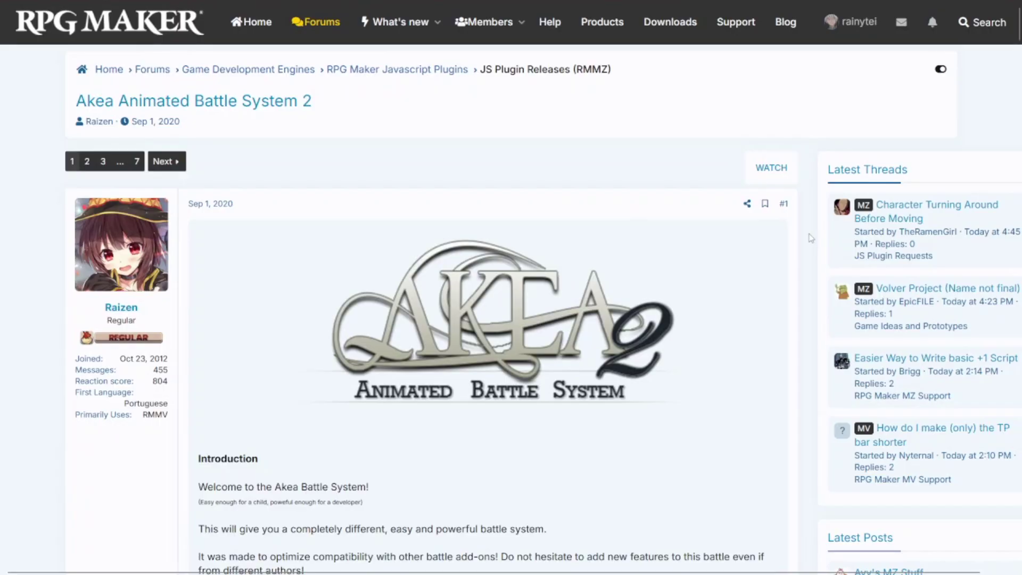
Reveal both example battle images hidden under the SPOILER buttons
{"action": "scroll", "coordinate": [810, 234], "scroll_direction": "down", "scroll_amount": 8}
{"action": "left_click", "coordinate": [226, 318]}
{"action": "scroll", "coordinate": [231, 271], "scroll_direction": "down", "scroll_amount": 5}
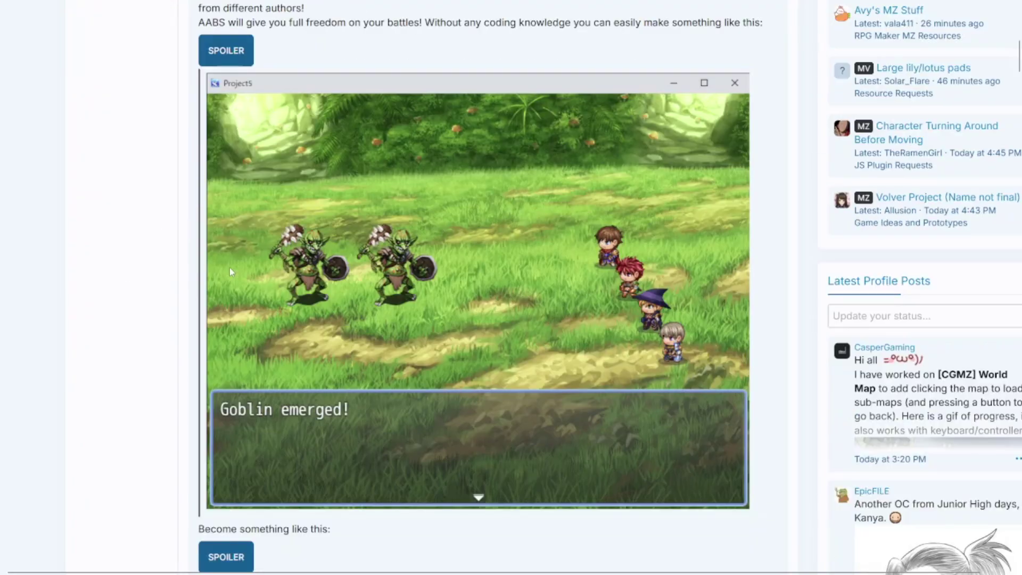
{"action": "scroll", "coordinate": [228, 267], "scroll_direction": "down", "scroll_amount": 8}
{"action": "left_click", "coordinate": [224, 134]}
Play the Akea demo video full screen, then scroll down toward the documentation link
{"action": "scroll", "coordinate": [638, 290], "scroll_direction": "down", "scroll_amount": 7}
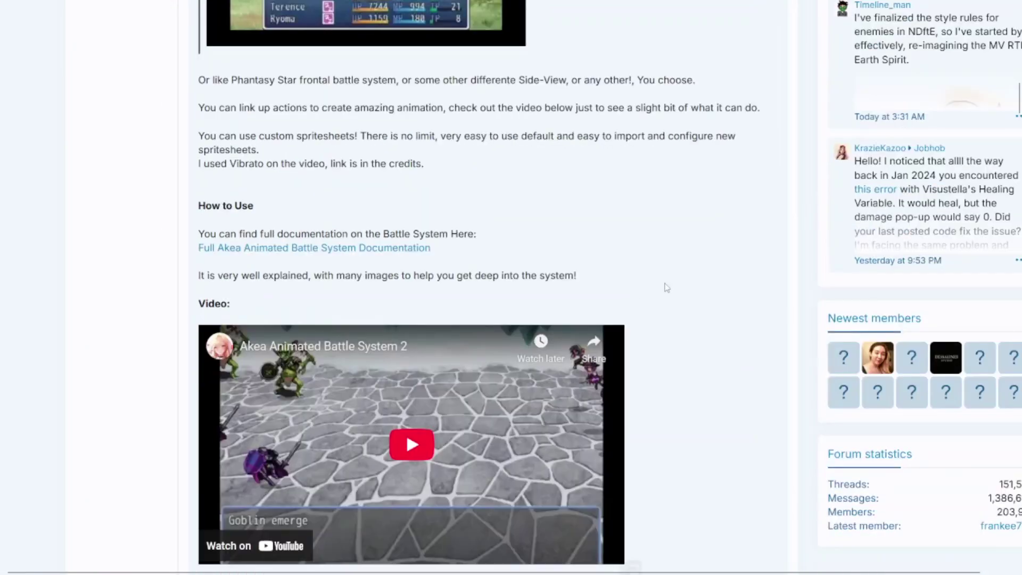
{"action": "scroll", "coordinate": [666, 287], "scroll_direction": "down", "scroll_amount": 8}
{"action": "scroll", "coordinate": [630, 415], "scroll_direction": "up", "scroll_amount": 4}
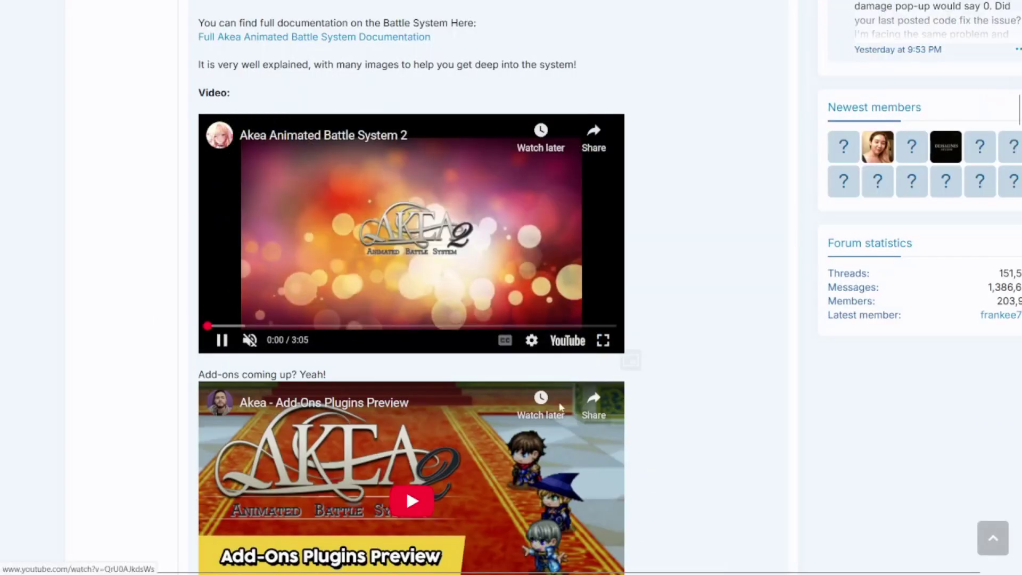
{"action": "left_click", "coordinate": [603, 340]}
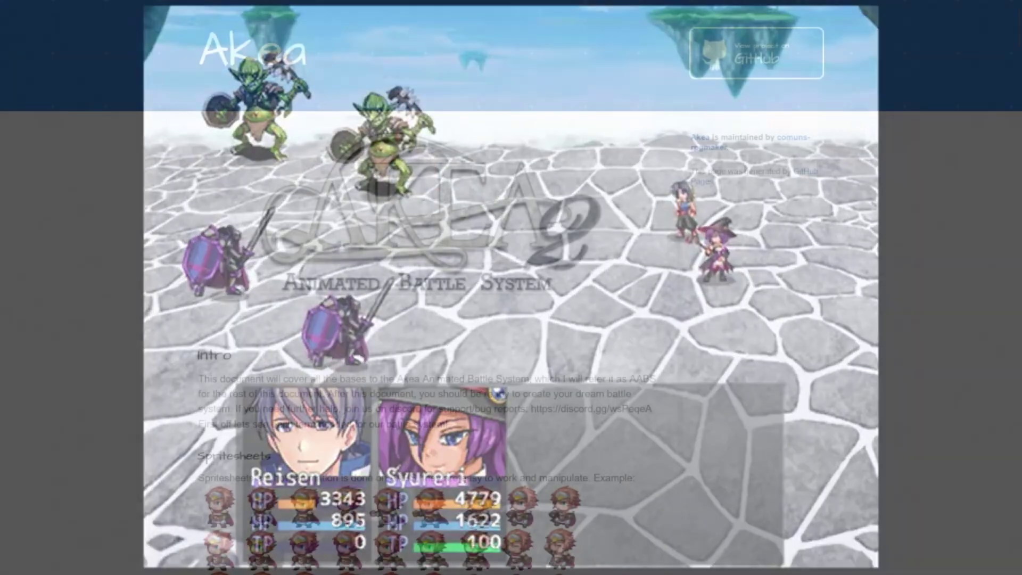
{"action": "scroll", "coordinate": [639, 339], "scroll_direction": "down", "scroll_amount": 3}
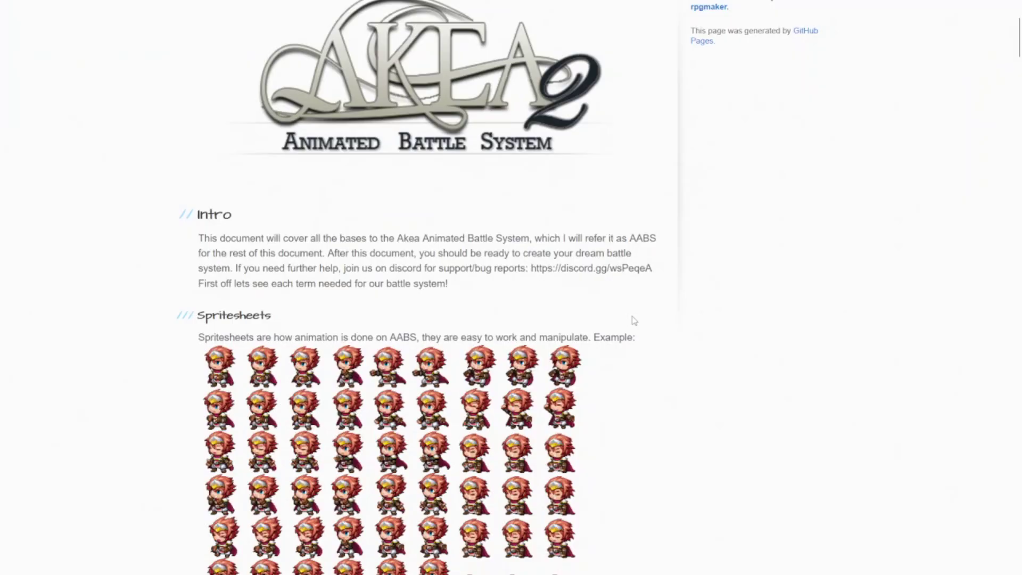
{"action": "scroll", "coordinate": [633, 320], "scroll_direction": "down", "scroll_amount": 3}
{"action": "scroll", "coordinate": [634, 319], "scroll_direction": "down", "scroll_amount": 10}
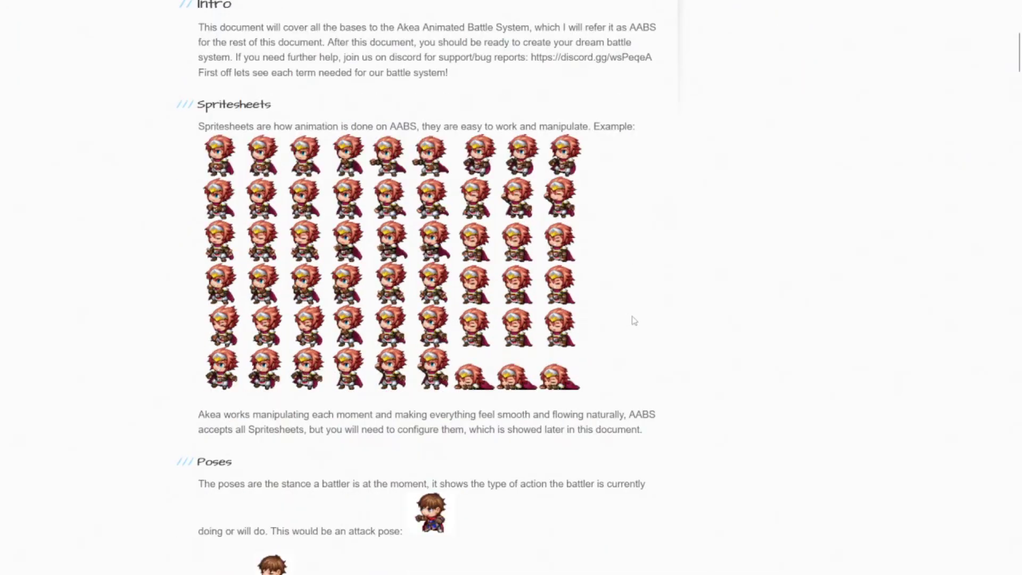
{"action": "scroll", "coordinate": [634, 320], "scroll_direction": "down", "scroll_amount": 4}
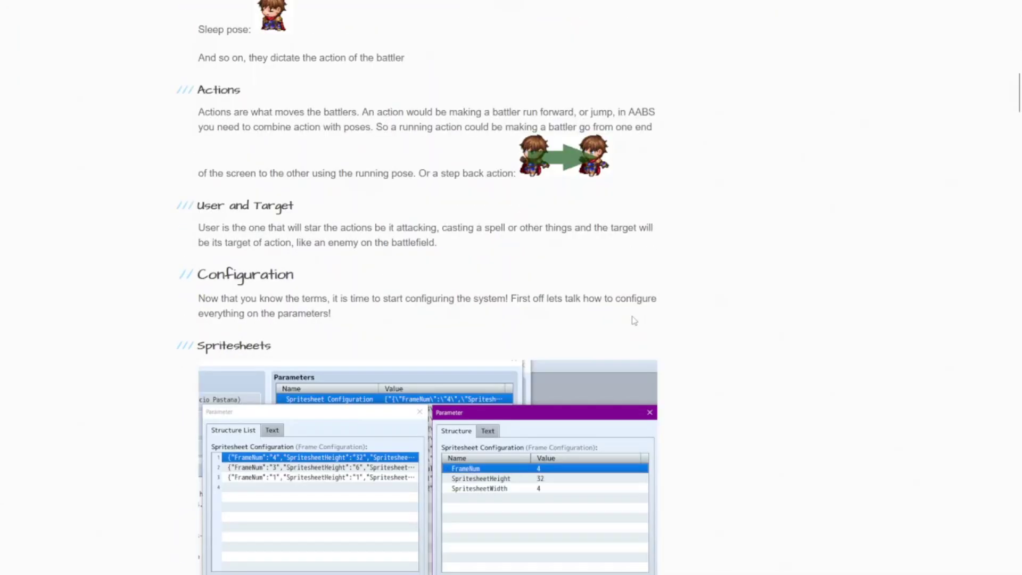
{"action": "scroll", "coordinate": [634, 320], "scroll_direction": "down", "scroll_amount": 10}
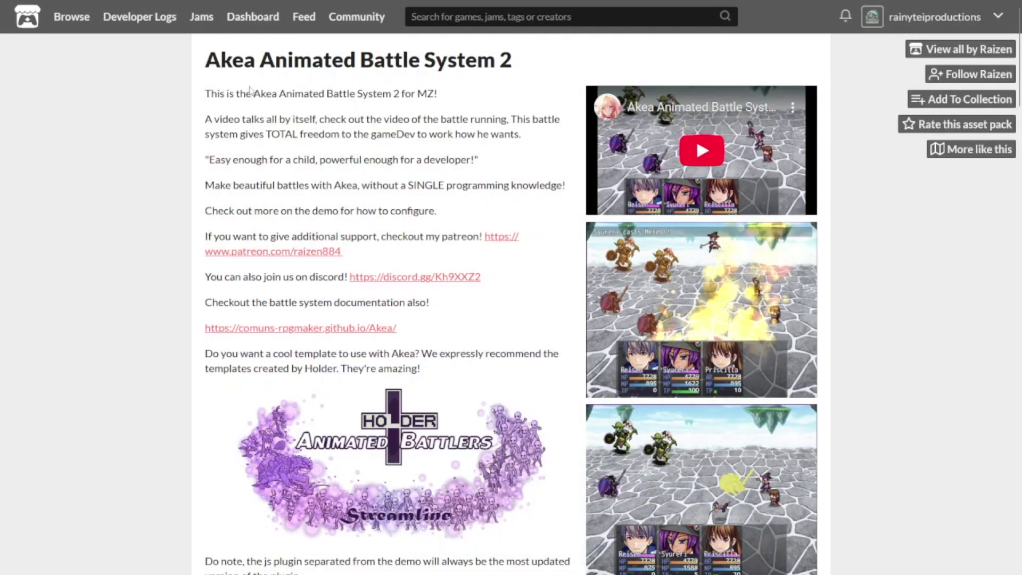
Bring up the context menu for the comuns-rpgmaker.github.io/Akea/ documentation link
{"action": "scroll", "coordinate": [198, 128], "scroll_direction": "down", "scroll_amount": 1}
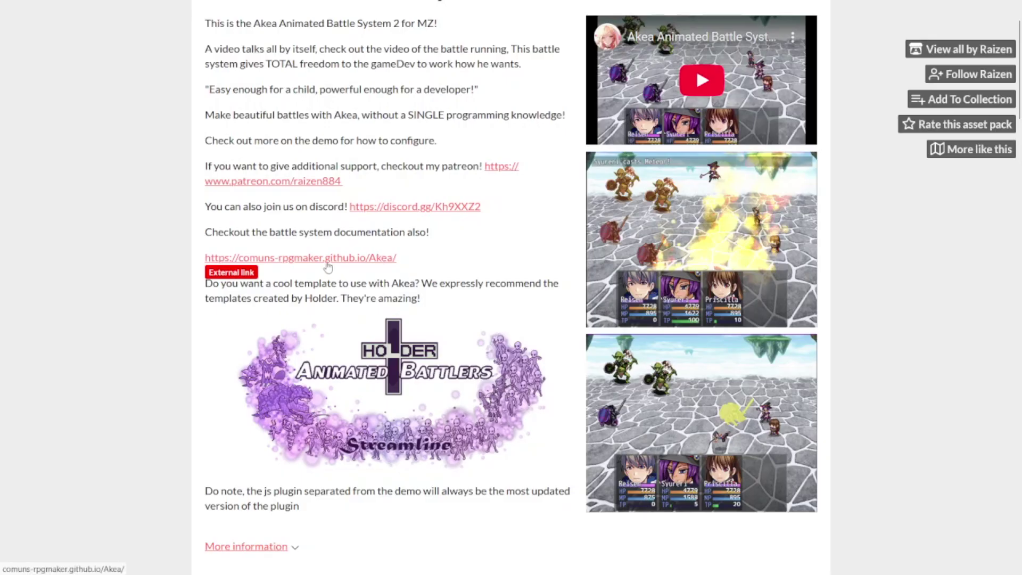
{"action": "right_click", "coordinate": [269, 257]}
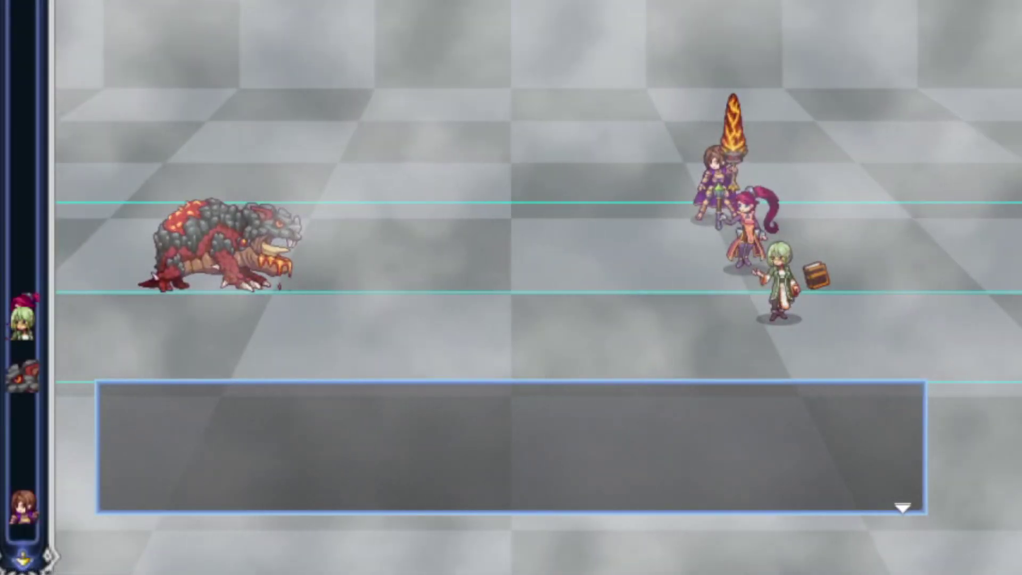
Have Sally cast Star Shoot from her Magic list
{"action": "key", "text": "Return"}
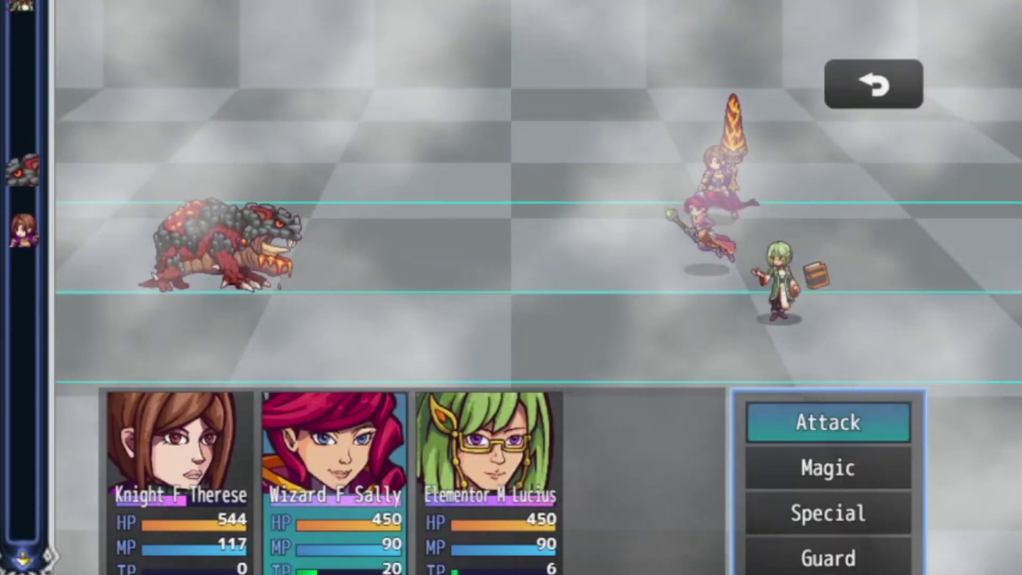
{"action": "key", "text": "Down"}
{"action": "key", "text": "Return"}
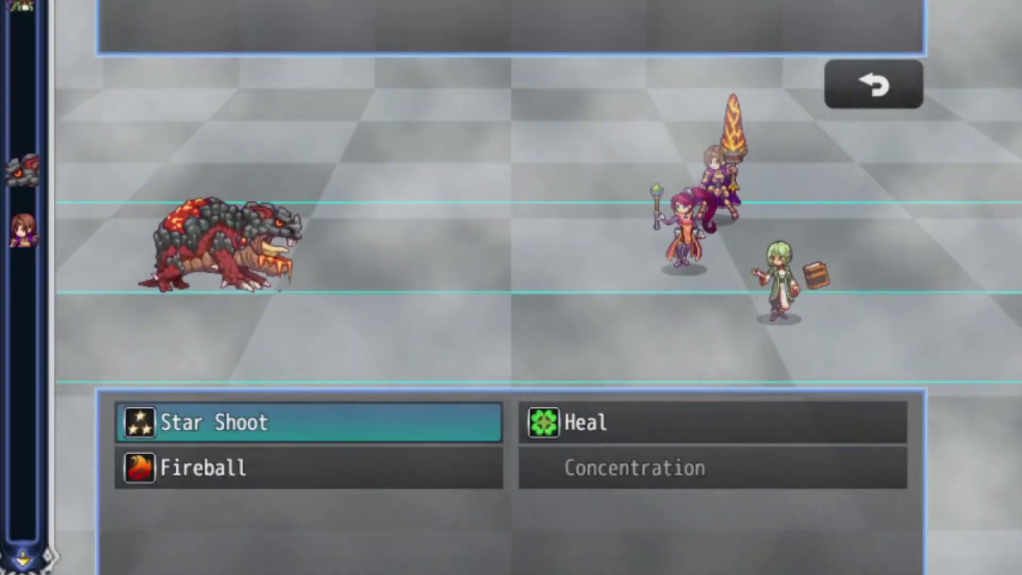
{"action": "key", "text": "Return"}
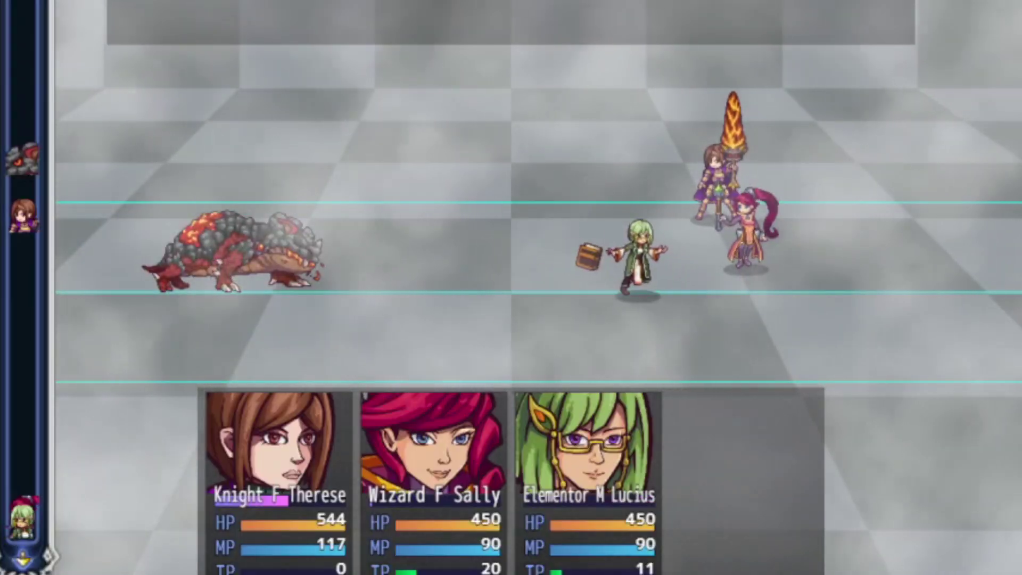
Have the next actor use the Special skill Split on the Asimole monster
{"action": "key", "text": "Down"}
{"action": "key", "text": "Return"}
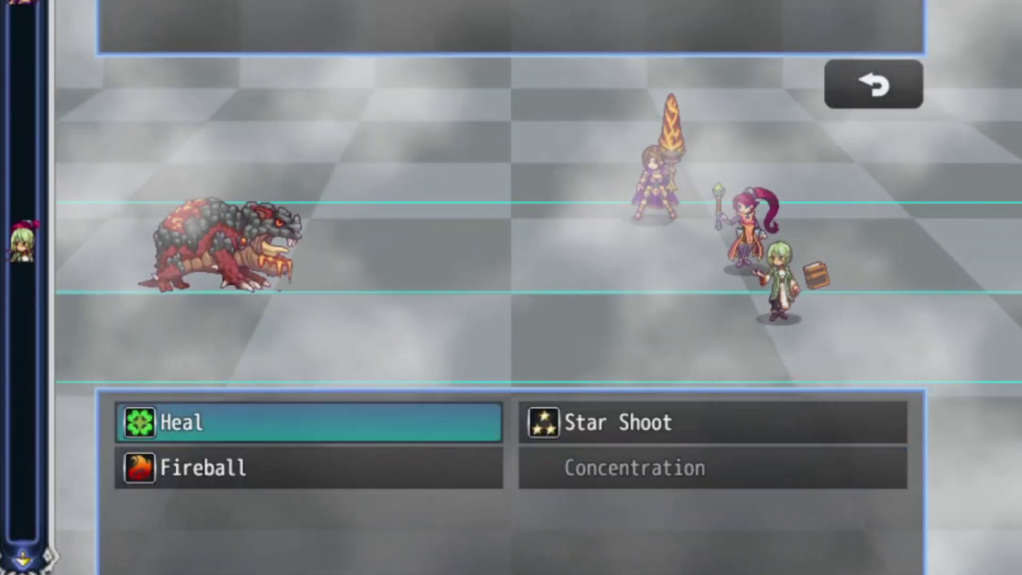
{"action": "key", "text": "Escape"}
{"action": "key", "text": "Down"}
{"action": "key", "text": "Return"}
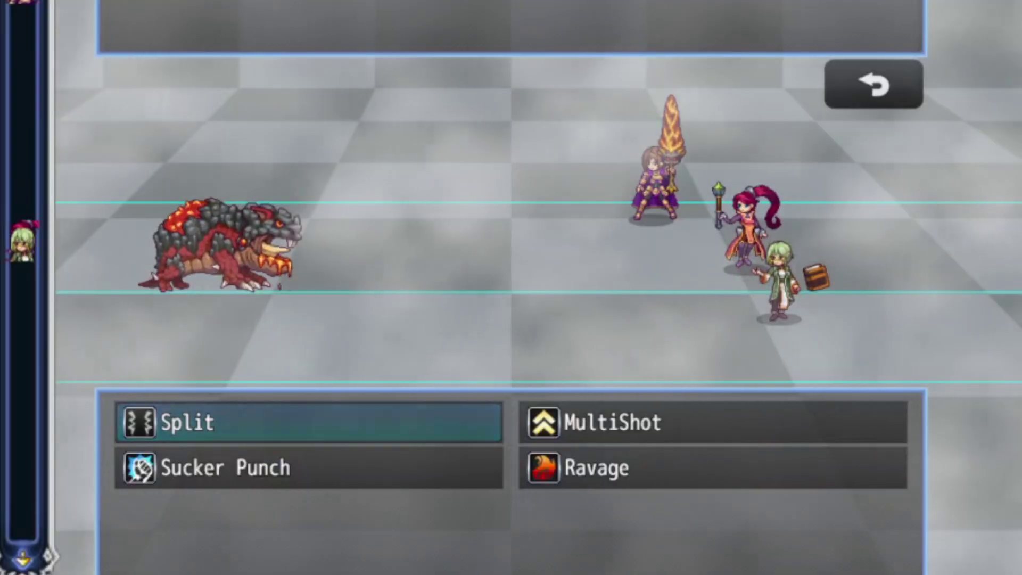
{"action": "key", "text": "Return"}
{"action": "key", "text": "Return"}
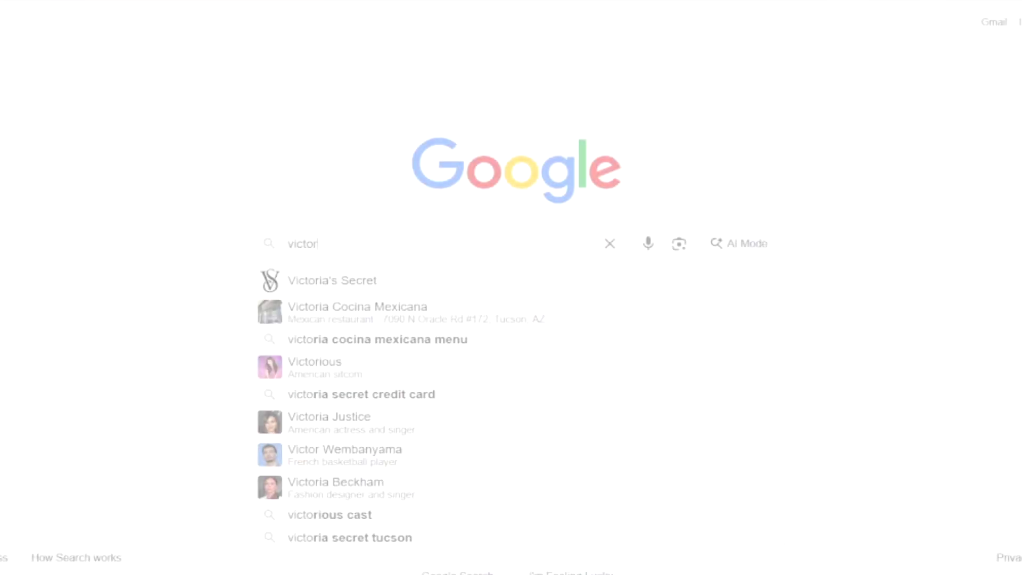
Search for Victor Engine RPG Maker plugins and open the Battler Graphic Setup page
{"action": "type", "text": "m"}
{"action": "key", "text": "Return"}
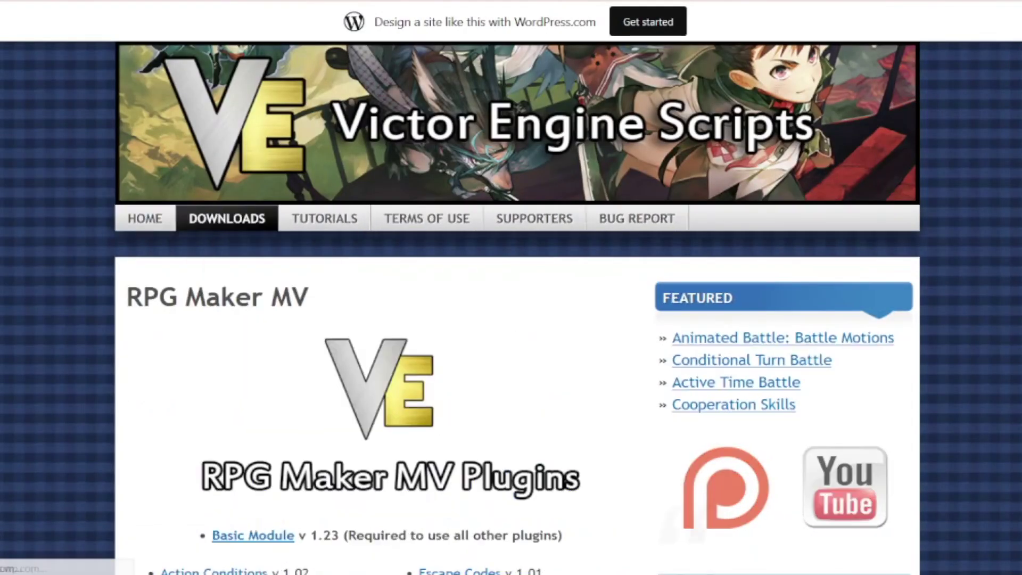
{"action": "scroll", "coordinate": [245, 315], "scroll_direction": "down", "scroll_amount": 8}
{"action": "left_click", "coordinate": [220, 359]}
Review the Basic Module page and select VE_BasicModule in the Plugin Manager Name list
{"action": "scroll", "coordinate": [422, 267], "scroll_direction": "down", "scroll_amount": 6}
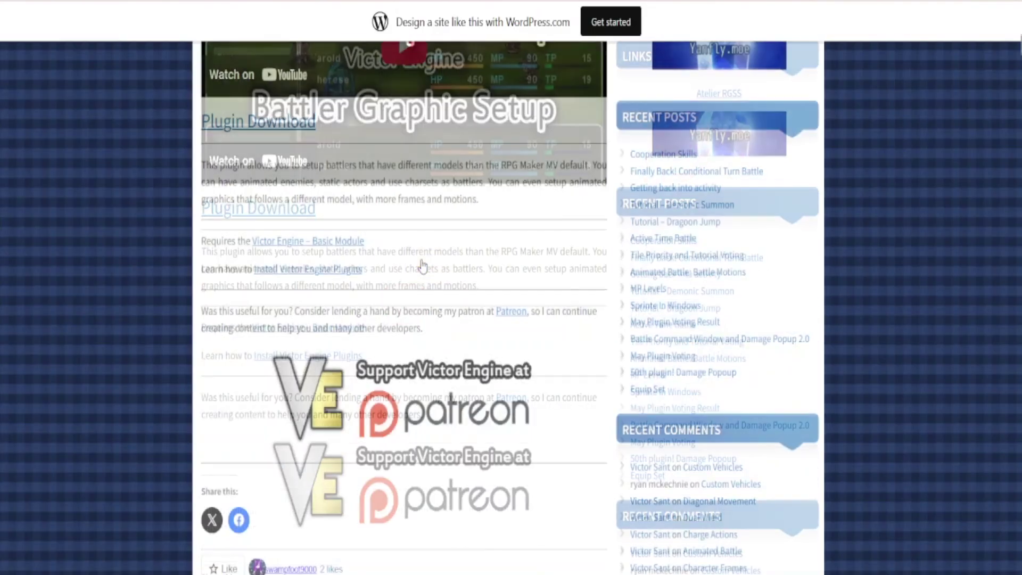
{"action": "scroll", "coordinate": [422, 266], "scroll_direction": "down", "scroll_amount": 5}
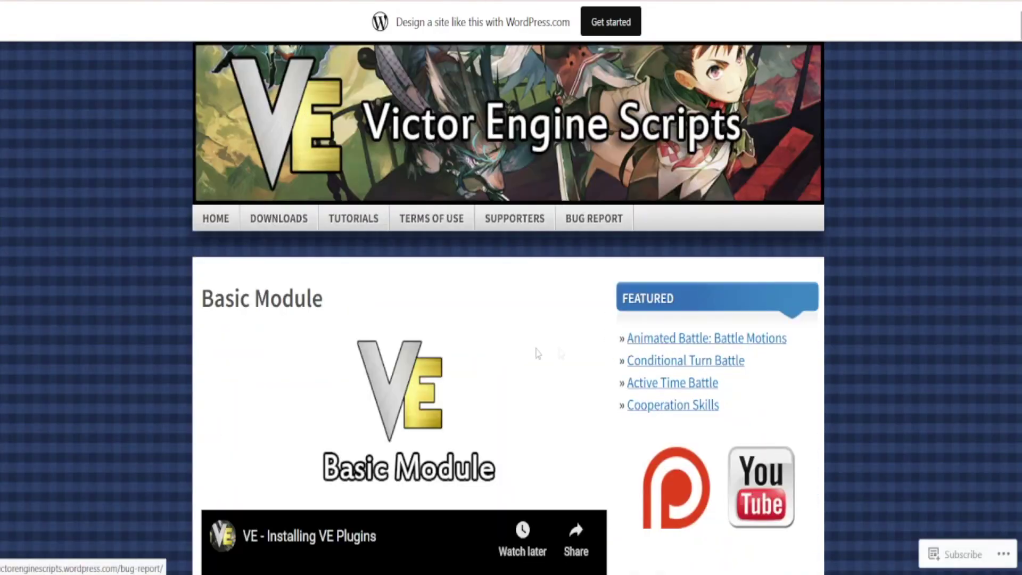
{"action": "scroll", "coordinate": [538, 353], "scroll_direction": "down", "scroll_amount": 10}
{"action": "scroll", "coordinate": [403, 228], "scroll_direction": "up", "scroll_amount": 3}
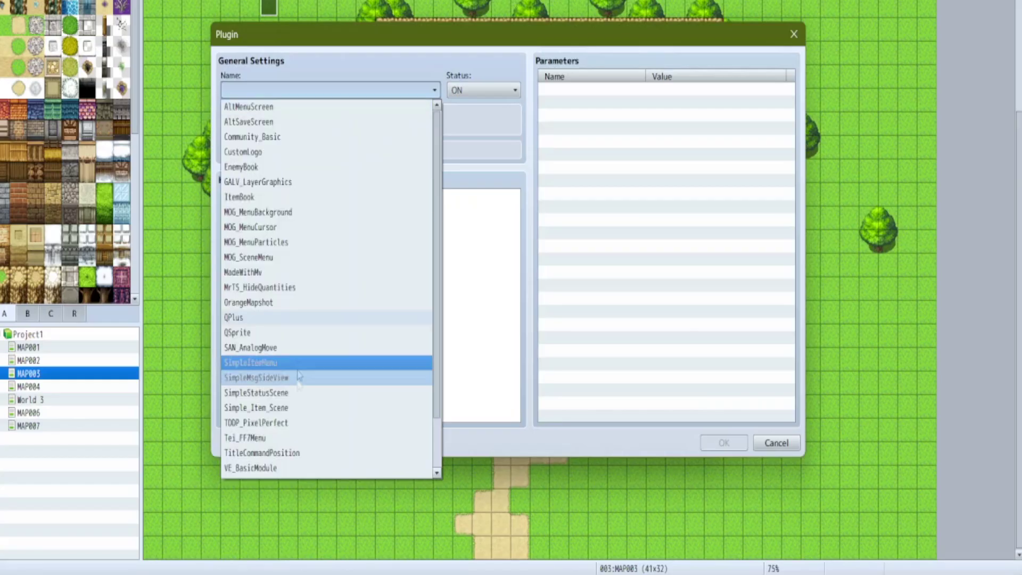
{"action": "left_click", "coordinate": [250, 469]}
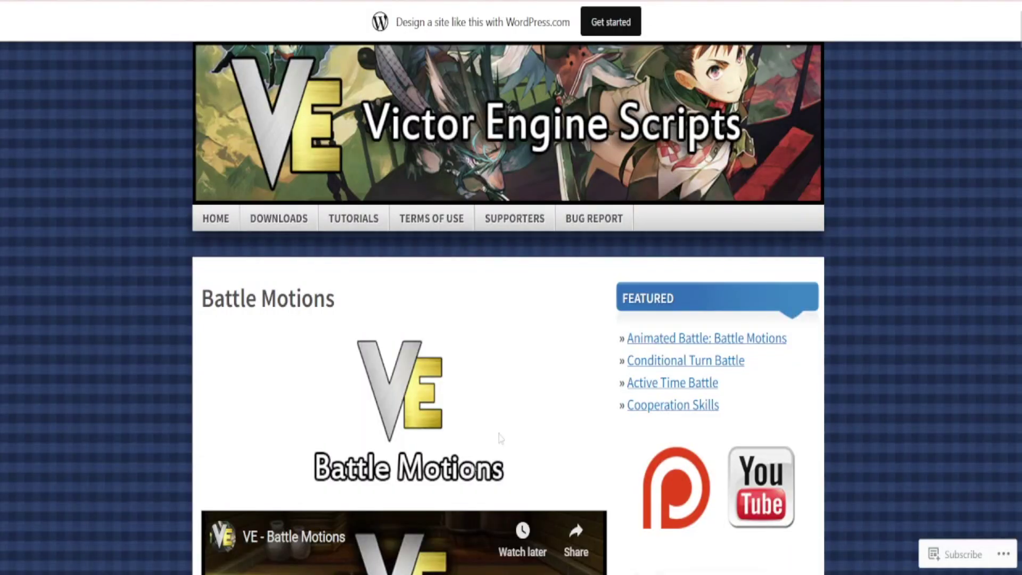
{"action": "scroll", "coordinate": [461, 450], "scroll_direction": "down", "scroll_amount": 12}
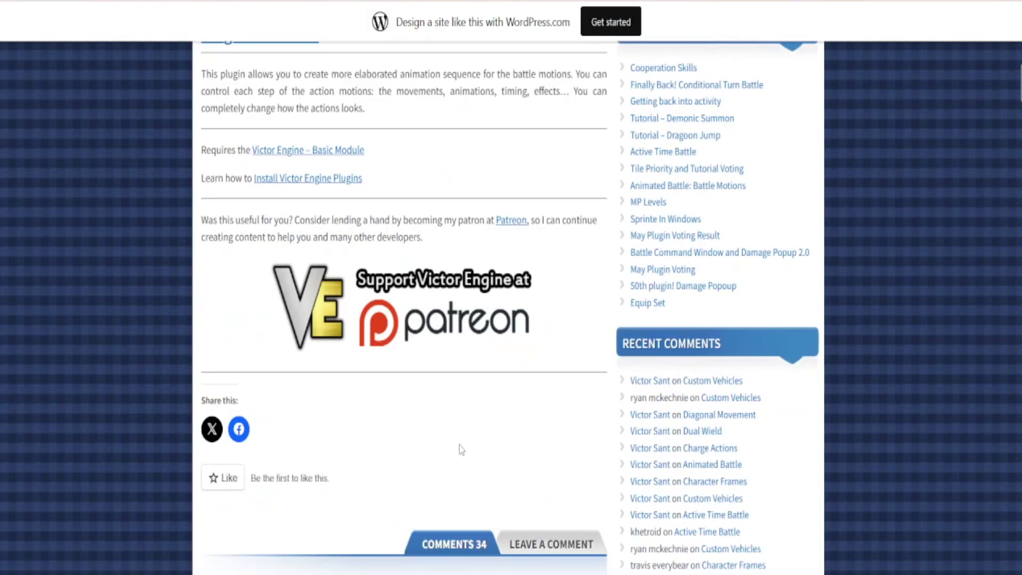
Expand the 'About Holders Animated Battlers' spoiler and scroll through the battler previews
{"action": "scroll", "coordinate": [458, 449], "scroll_direction": "up", "scroll_amount": 2}
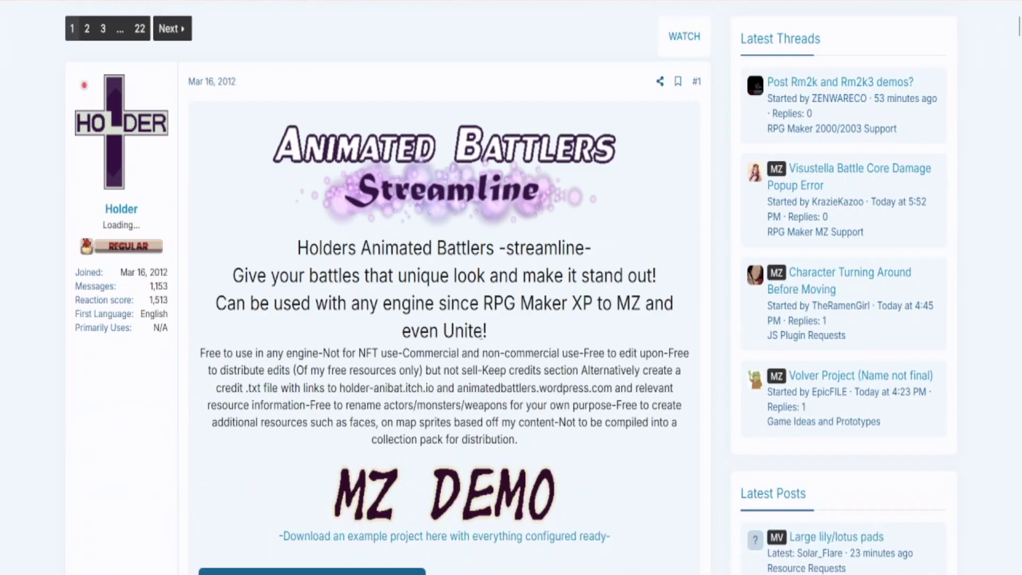
{"action": "scroll", "coordinate": [399, 173], "scroll_direction": "down", "scroll_amount": 6}
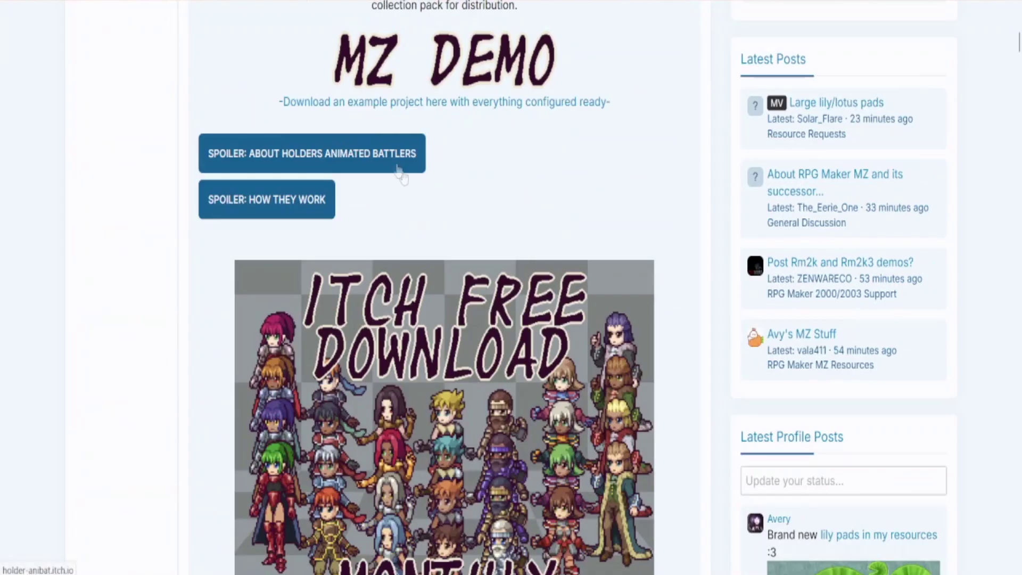
{"action": "left_click", "coordinate": [399, 169]}
{"action": "scroll", "coordinate": [469, 170], "scroll_direction": "down", "scroll_amount": 15}
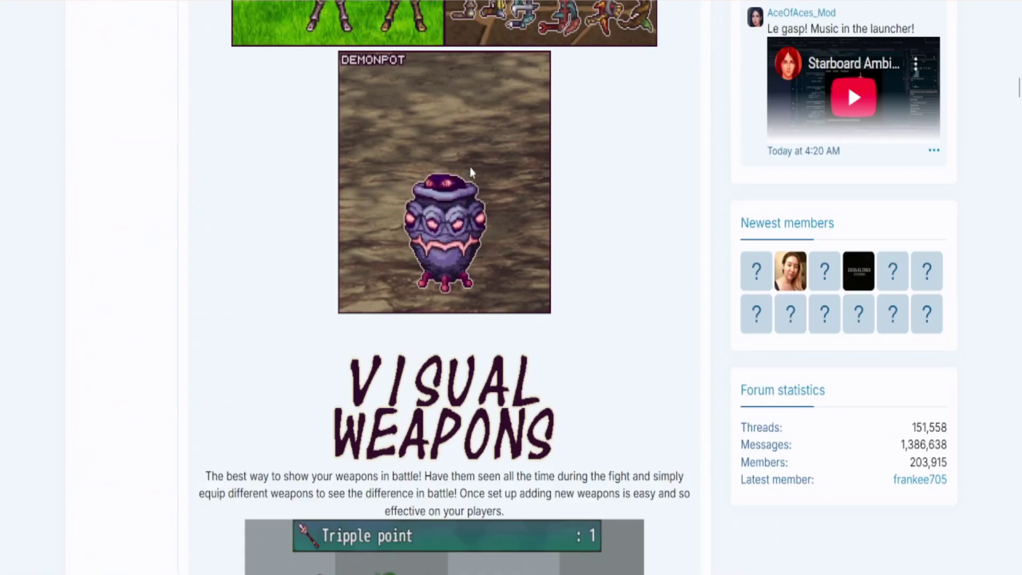
{"action": "scroll", "coordinate": [469, 170], "scroll_direction": "down", "scroll_amount": 10}
{"action": "scroll", "coordinate": [469, 170], "scroll_direction": "down", "scroll_amount": 8}
{"action": "scroll", "coordinate": [702, 247], "scroll_direction": "up", "scroll_amount": 5}
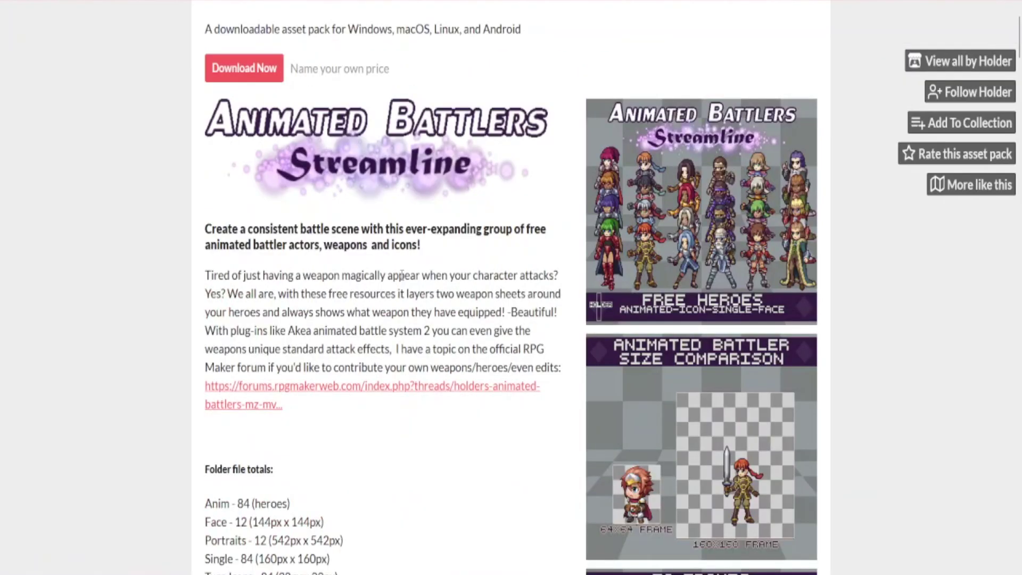
{"action": "scroll", "coordinate": [402, 280], "scroll_direction": "down", "scroll_amount": 10}
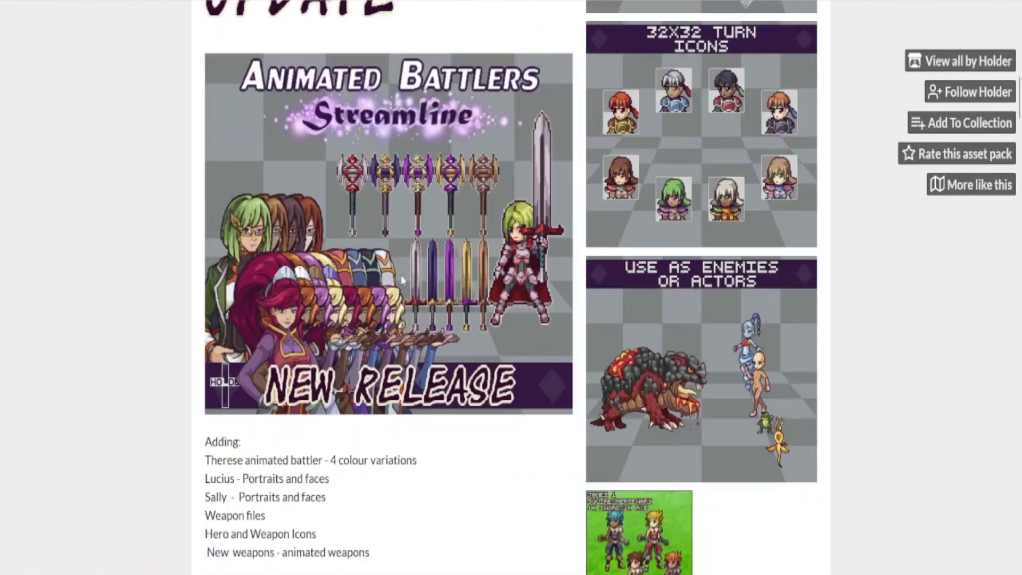
{"action": "scroll", "coordinate": [402, 279], "scroll_direction": "down", "scroll_amount": 15}
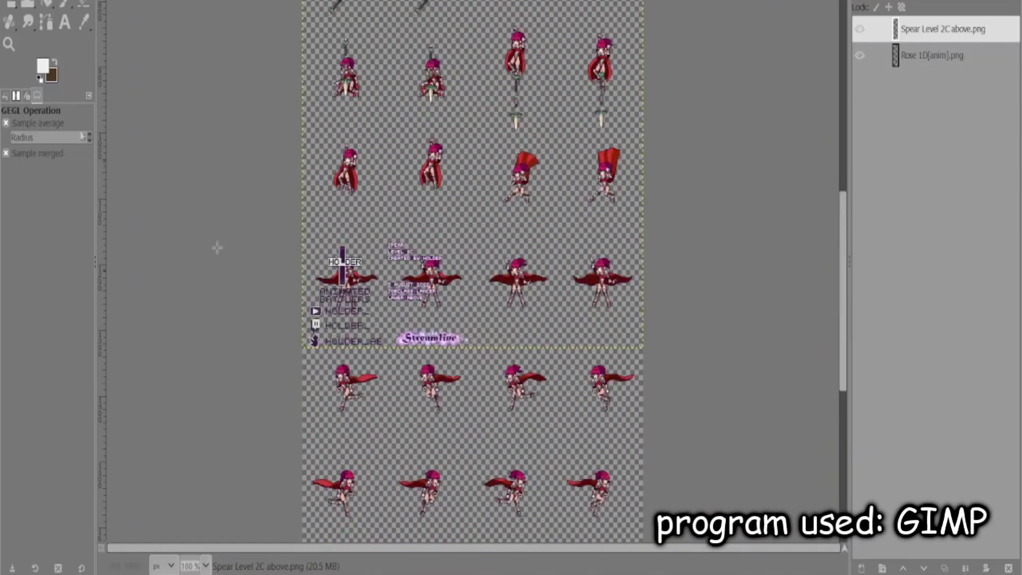
Align the spear overlay with the Rose sprite sheet using canvas-edge snapping, zooming to verify
{"action": "key", "text": "m"}
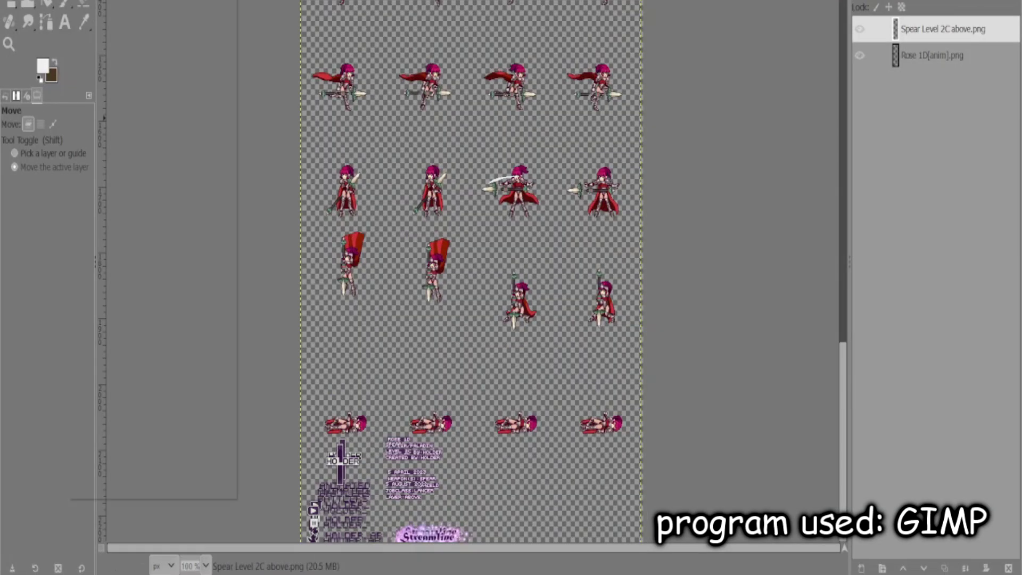
{"action": "left_click", "coordinate": [171, 360]}
{"action": "left_click_drag", "start_coordinate": [482, 412], "coordinate": [484, 417]}
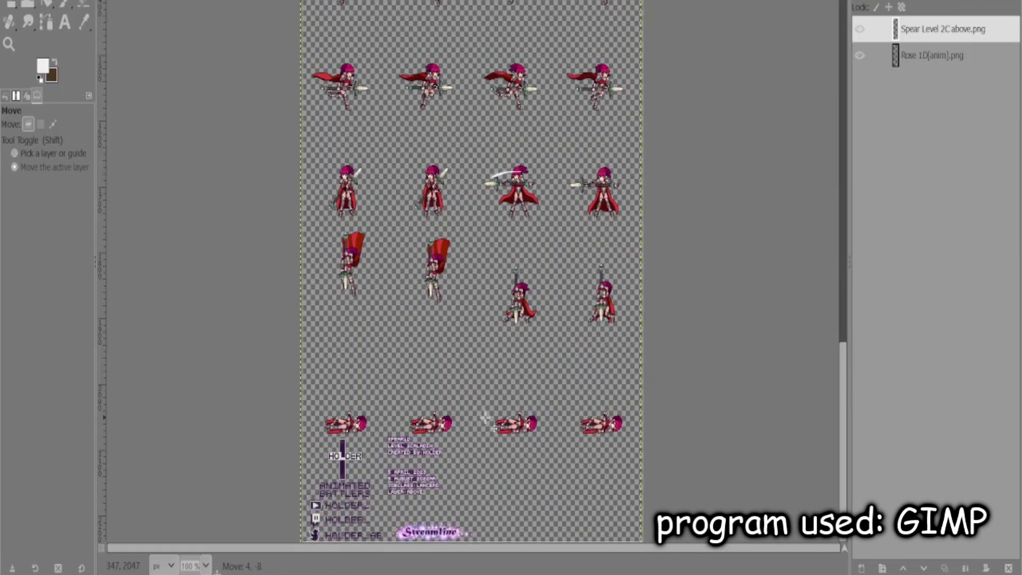
{"action": "scroll", "coordinate": [482, 421], "scroll_direction": "up", "scroll_amount": 5}
{"action": "scroll", "coordinate": [482, 420], "scroll_direction": "down", "scroll_amount": 5}
{"action": "scroll", "coordinate": [665, 495], "scroll_direction": "up", "scroll_amount": 5, "text": "ctrl"}
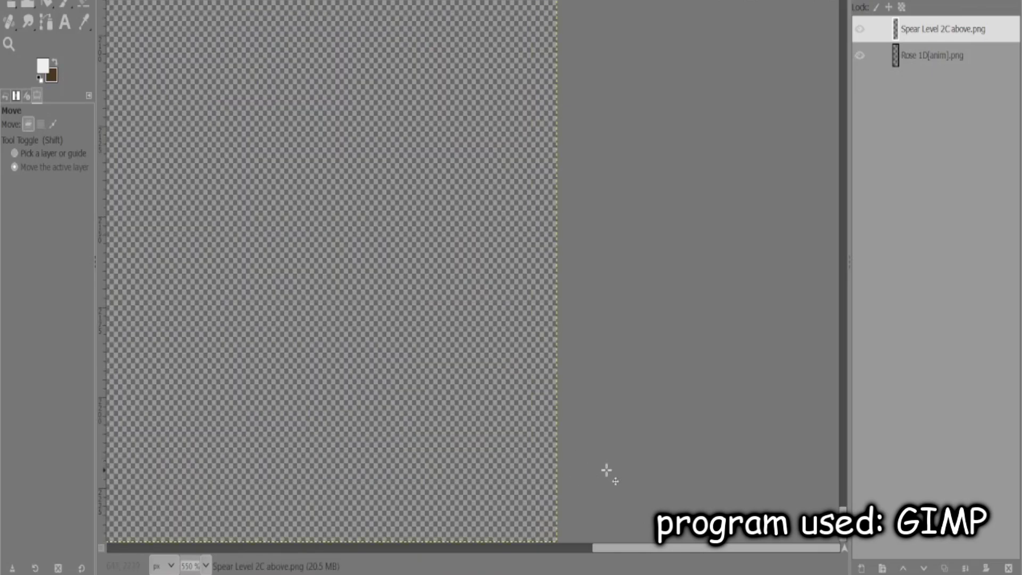
{"action": "scroll", "coordinate": [606, 470], "scroll_direction": "down", "scroll_amount": 8, "text": "ctrl"}
{"action": "scroll", "coordinate": [290, 285], "scroll_direction": "down", "scroll_amount": 5}
{"action": "scroll", "coordinate": [321, 235], "scroll_direction": "up", "scroll_amount": 5, "text": "ctrl"}
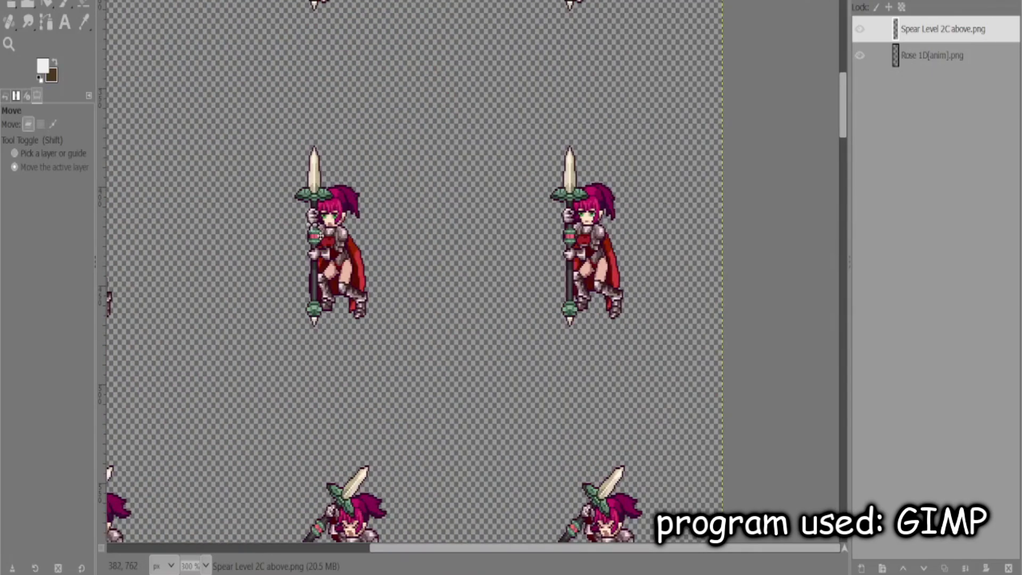
{"action": "scroll", "coordinate": [650, 312], "scroll_direction": "up", "scroll_amount": 5}
{"action": "scroll", "coordinate": [486, 553], "scroll_direction": "left", "scroll_amount": 3}
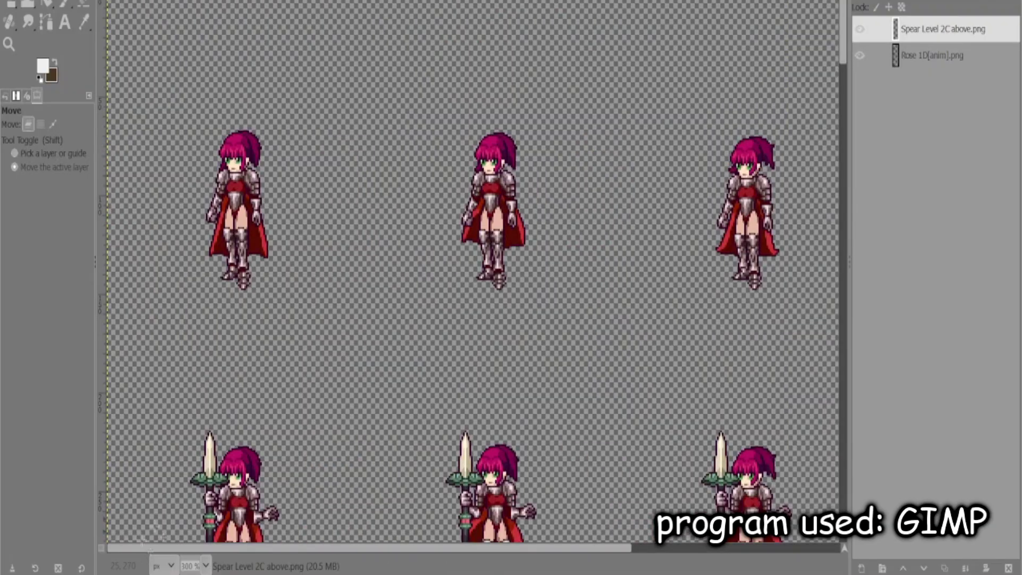
{"action": "scroll", "coordinate": [194, 479], "scroll_direction": "down", "scroll_amount": 10}
{"action": "scroll", "coordinate": [193, 478], "scroll_direction": "up", "scroll_amount": 5}
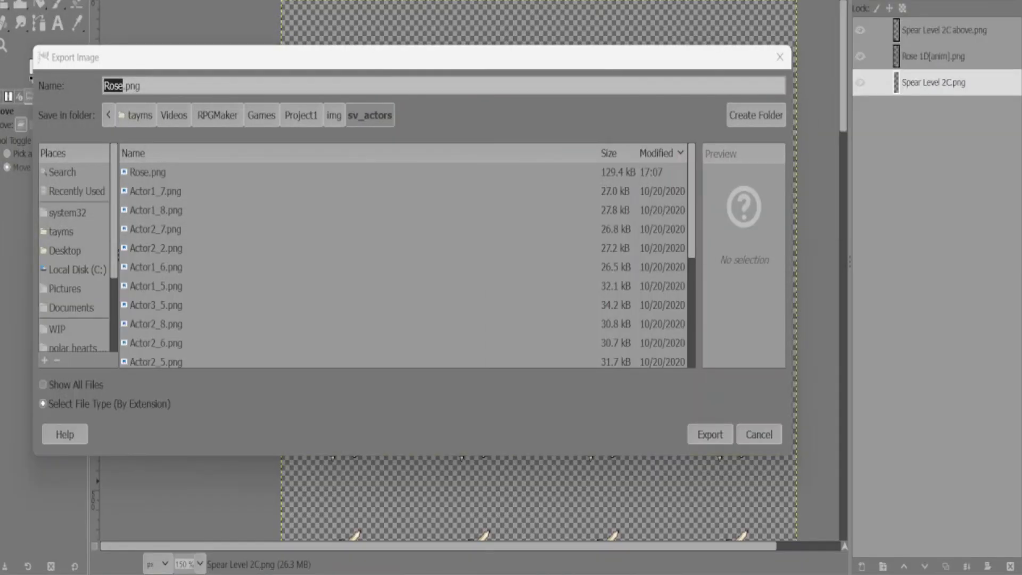
Place the edit point right after 'Rose' in the export file name
{"action": "left_click", "coordinate": [120, 85]}
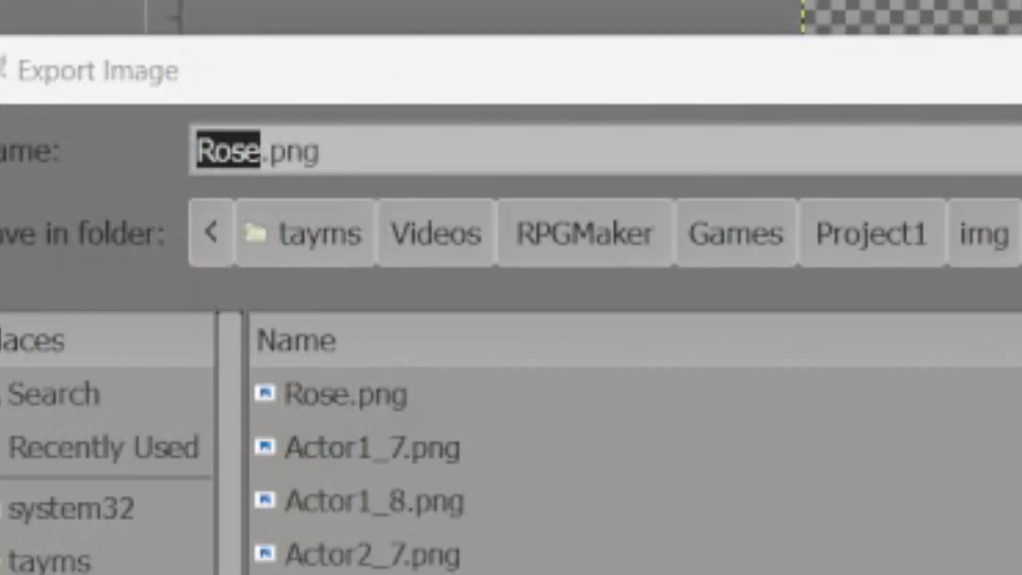
{"action": "left_click", "coordinate": [245, 152]}
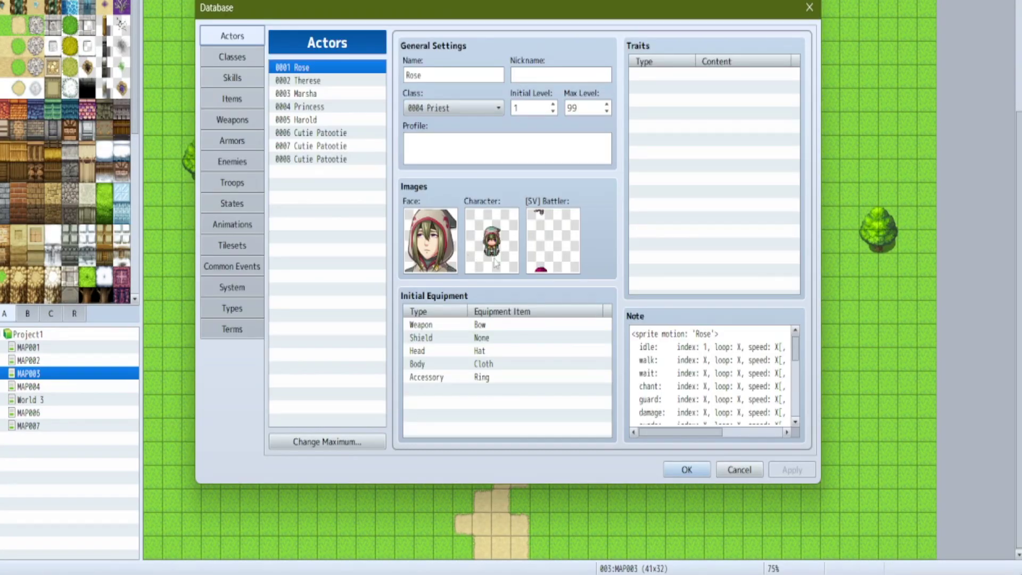
Set Rose's [SV] Battler image to the Rose[4,14,1,0,false] sheet
{"action": "double_click", "coordinate": [569, 242]}
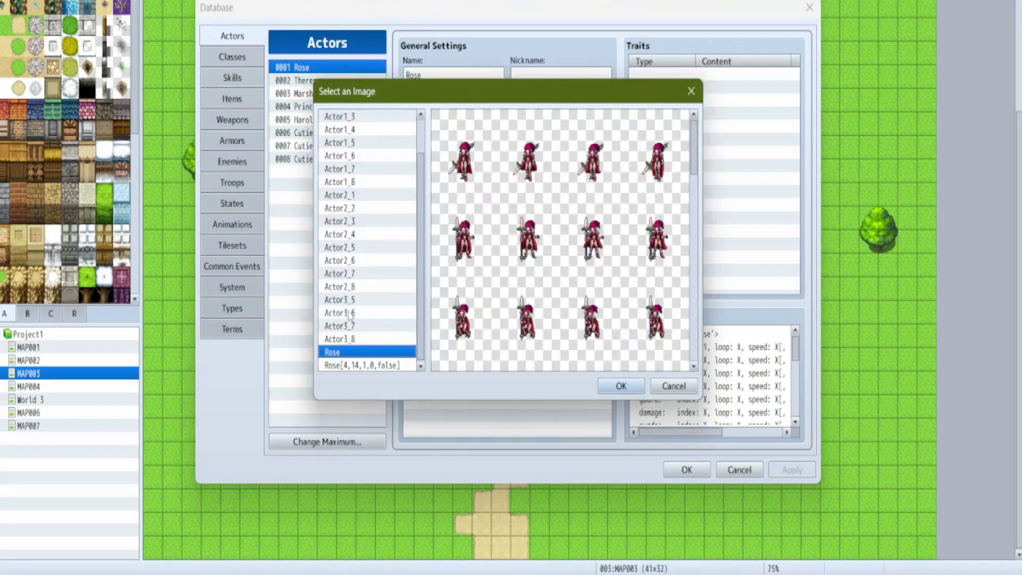
{"action": "left_click", "coordinate": [357, 364]}
{"action": "left_click", "coordinate": [621, 385]}
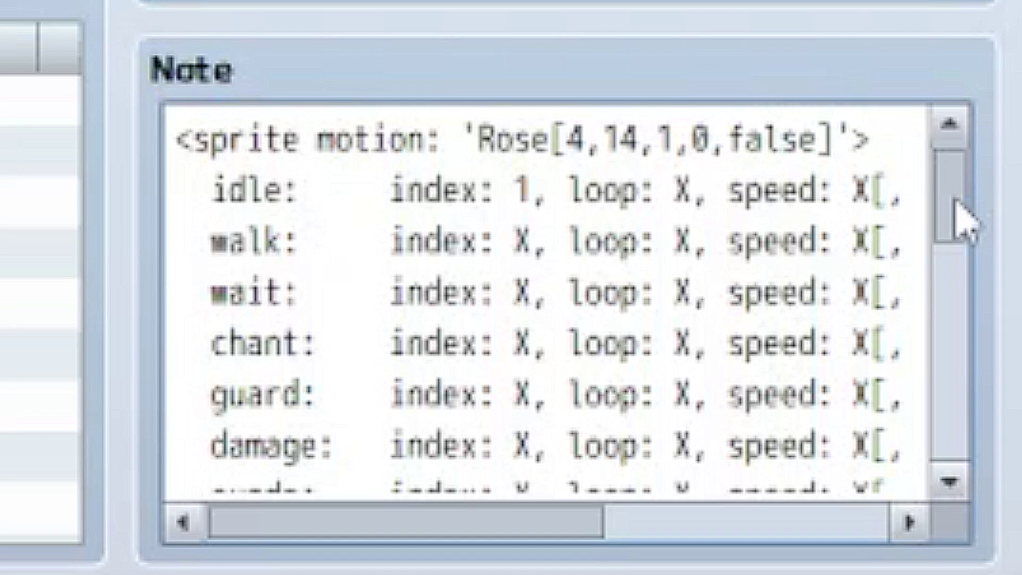
Set Rose's walk, wait and chant motion indexes to 9, 2 and 3
{"action": "scroll", "coordinate": [821, 292], "scroll_direction": "down", "scroll_amount": 1}
{"action": "scroll", "coordinate": [822, 295], "scroll_direction": "up", "scroll_amount": 1}
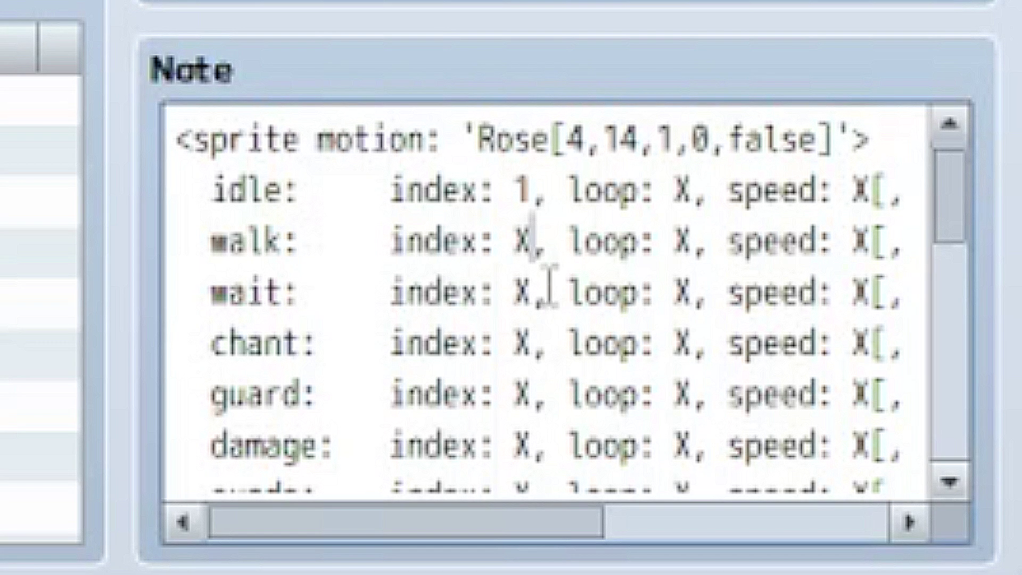
{"action": "key", "text": "BackSpace"}
{"action": "type", "text": "9"}
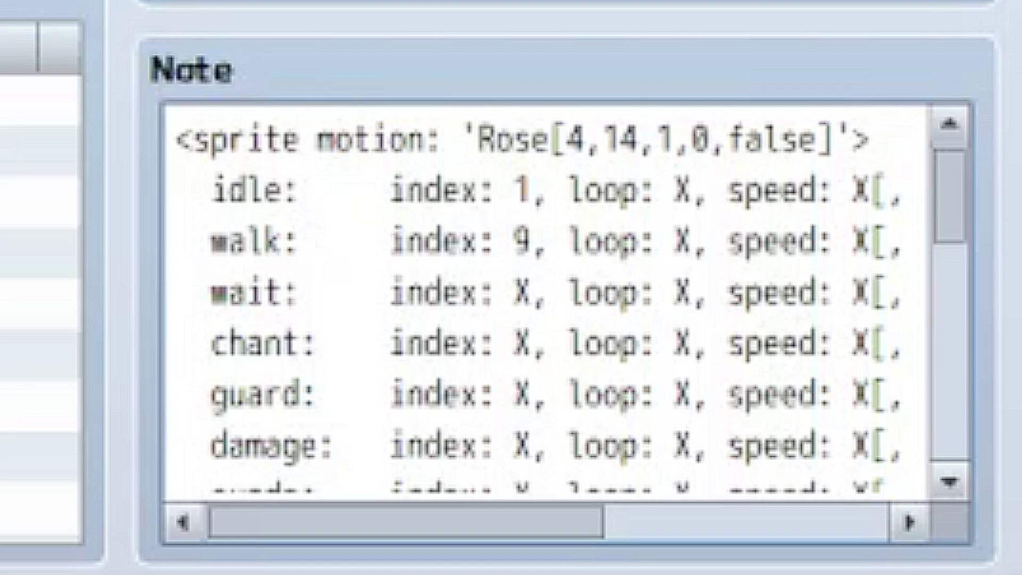
{"action": "key", "text": "BackSpace"}
{"action": "type", "text": "2"}
{"action": "left_click", "coordinate": [527, 343]}
{"action": "key", "text": "BackSpace"}
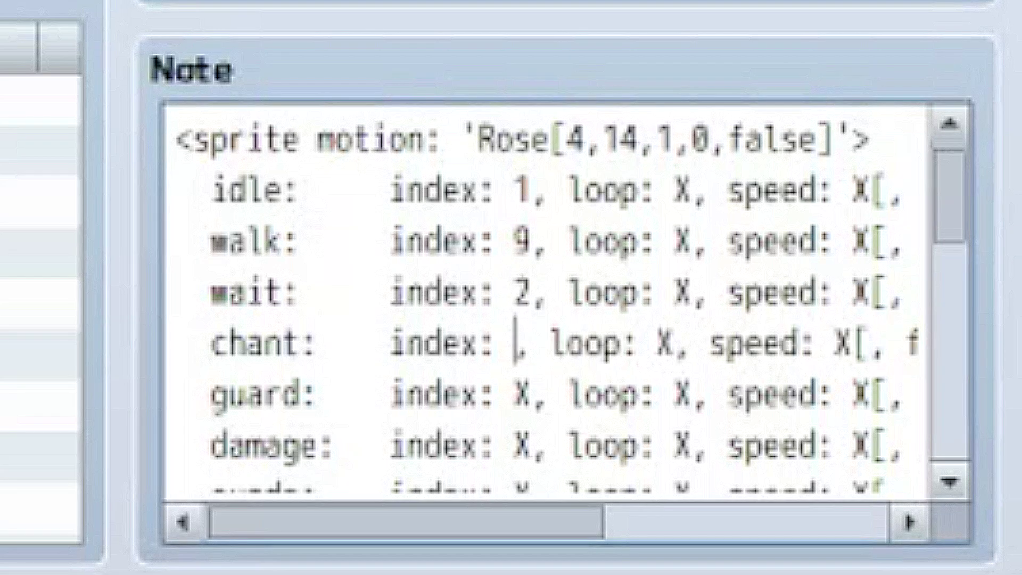
{"action": "type", "text": "3"}
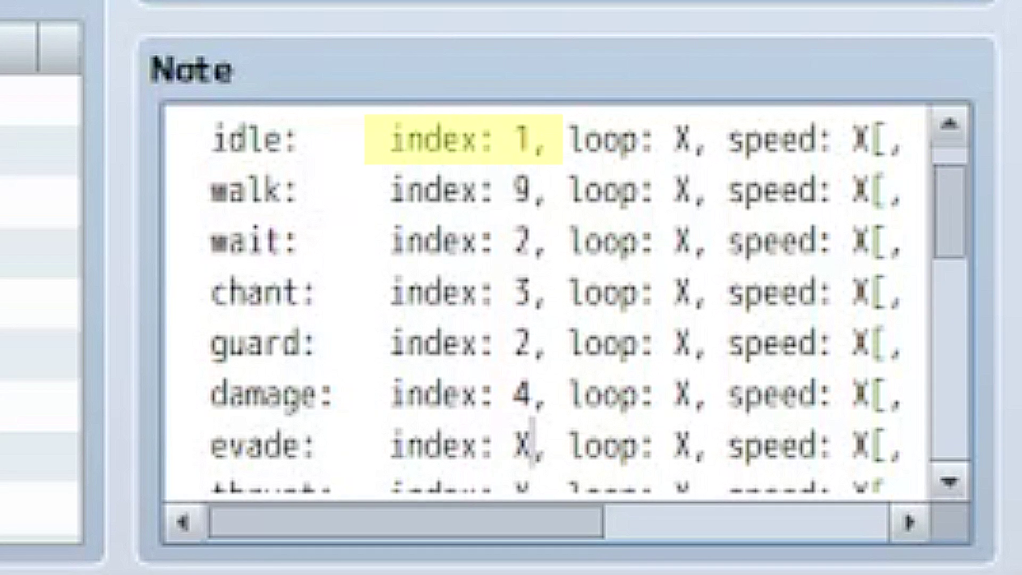
Set the evade, thrust, swing and missile motion indexes to 2, 5, 6 and 7
{"action": "key", "text": "BackSpace"}
{"action": "type", "text": "2"}
{"action": "key", "text": "Down"}
{"action": "key", "text": "BackSpace"}
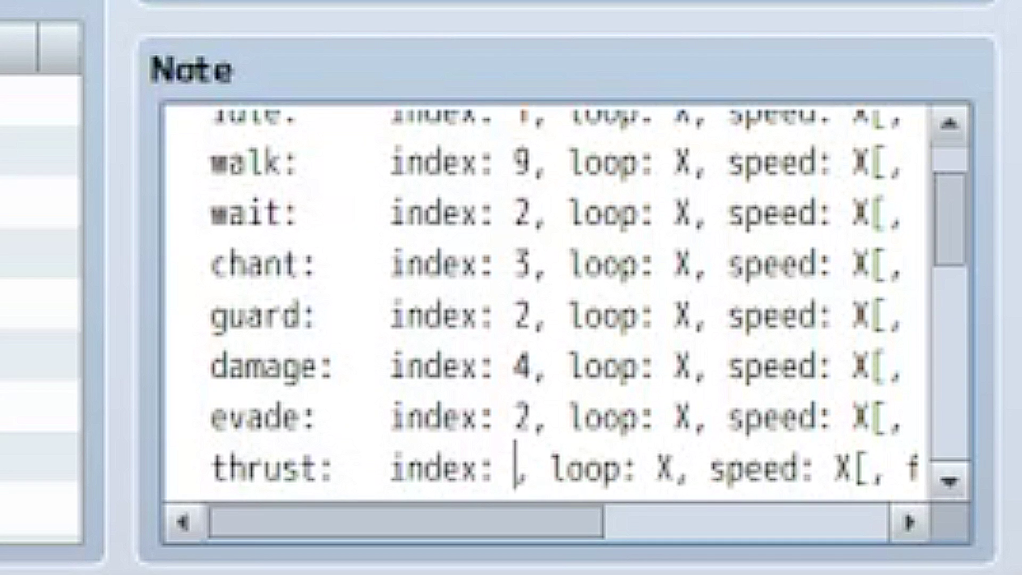
{"action": "type", "text": "5"}
{"action": "key", "text": "Down"}
{"action": "key", "text": "BackSpace"}
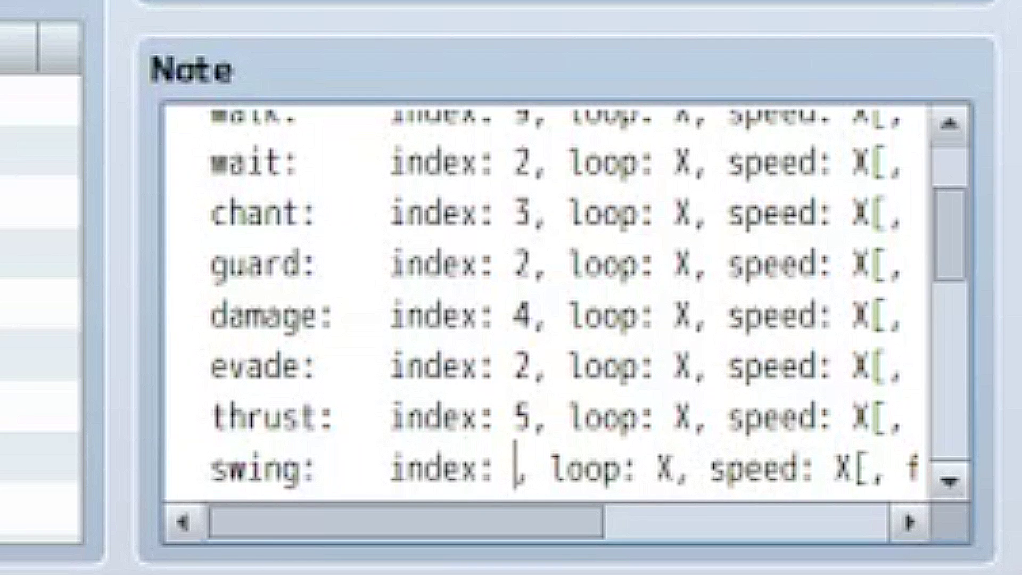
{"action": "type", "text": "6"}
{"action": "key", "text": "Down"}
{"action": "key", "text": "BackSpace"}
{"action": "type", "text": "7"}
{"action": "key", "text": "Down"}
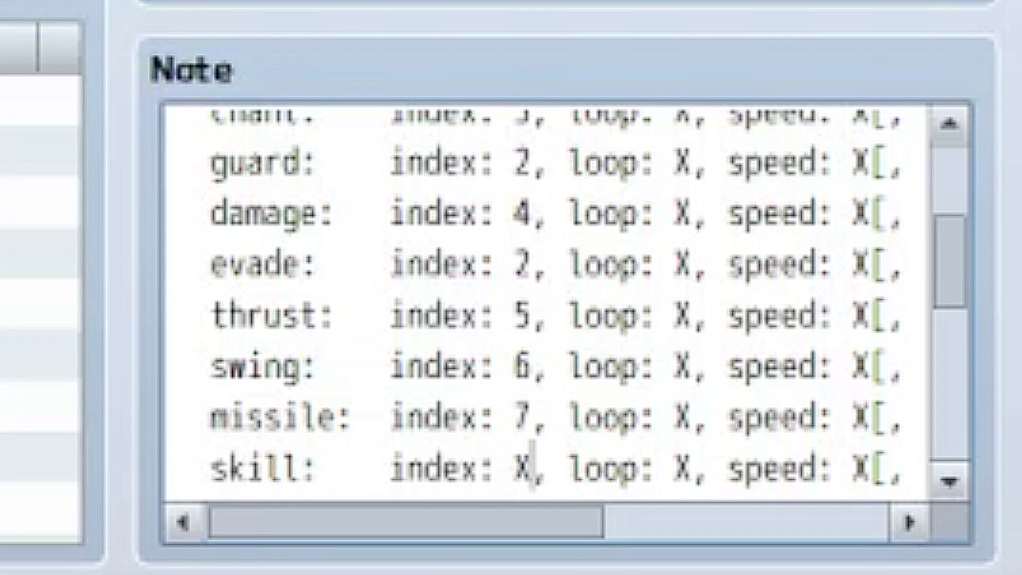
{"action": "scroll", "coordinate": [845, 290], "scroll_direction": "down", "scroll_amount": 1}
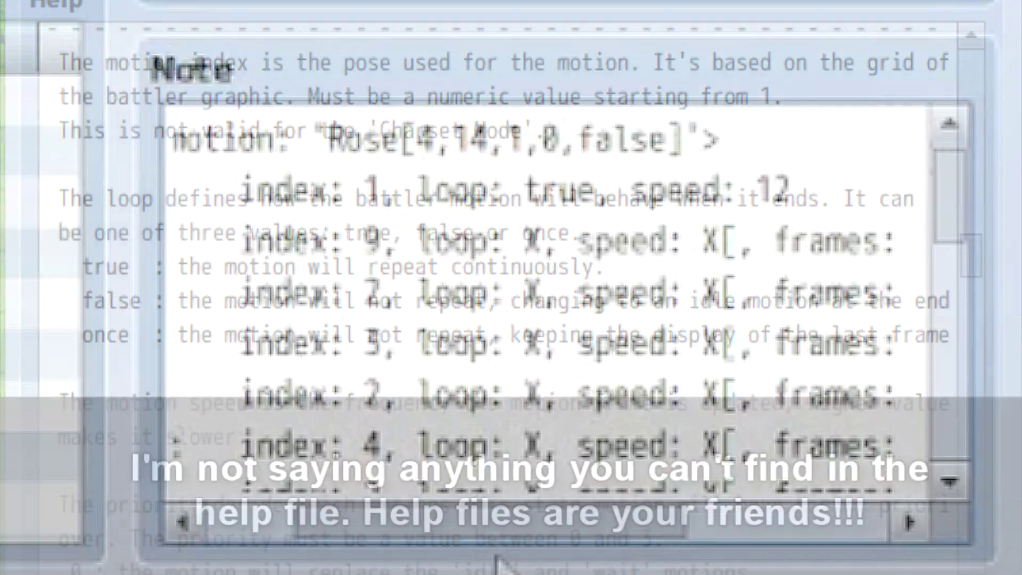
Replace the speed placeholders on the third and fourth motion lines with 12
{"action": "type", "text": "true"}
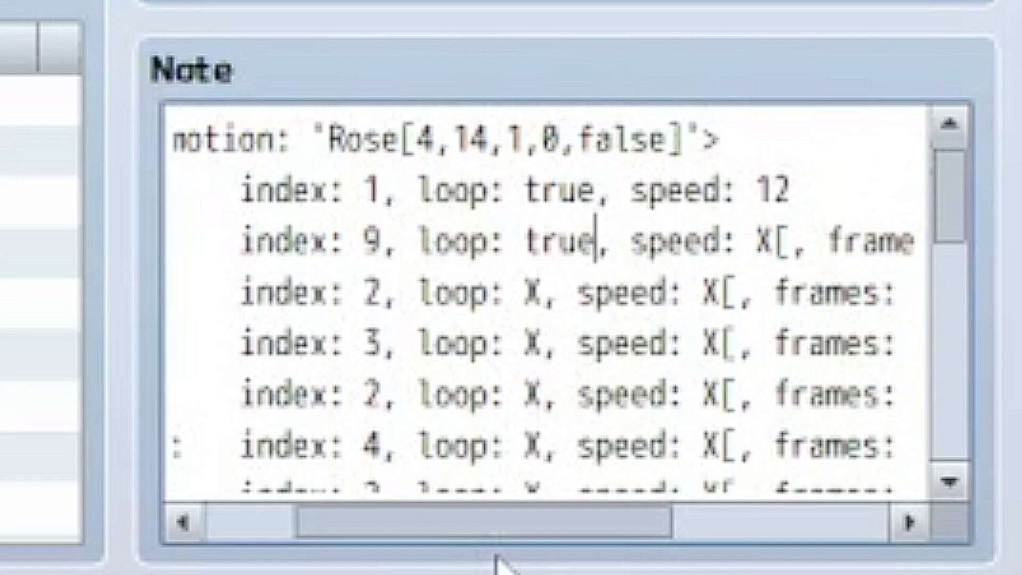
{"action": "left_click_drag", "start_coordinate": [382, 240], "coordinate": [1014, 271]}
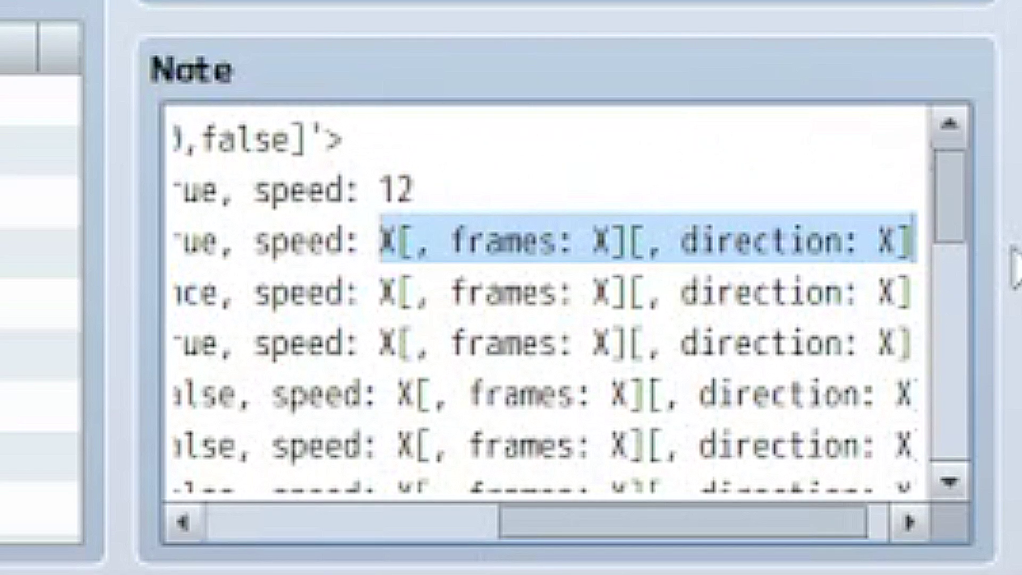
{"action": "key", "text": "Delete"}
{"action": "type", "text": "12"}
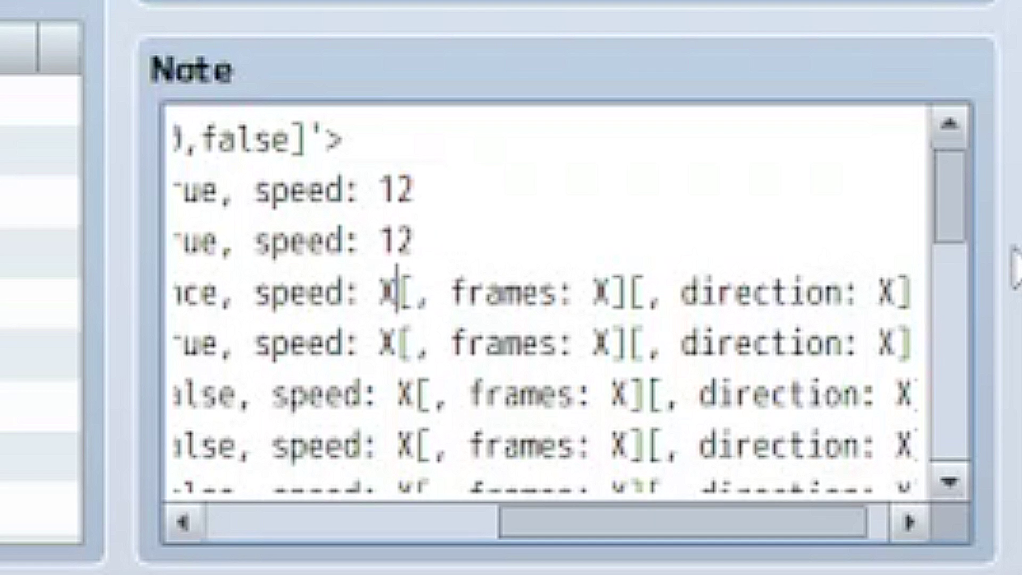
{"action": "left_click_drag", "start_coordinate": [382, 292], "coordinate": [683, 293]}
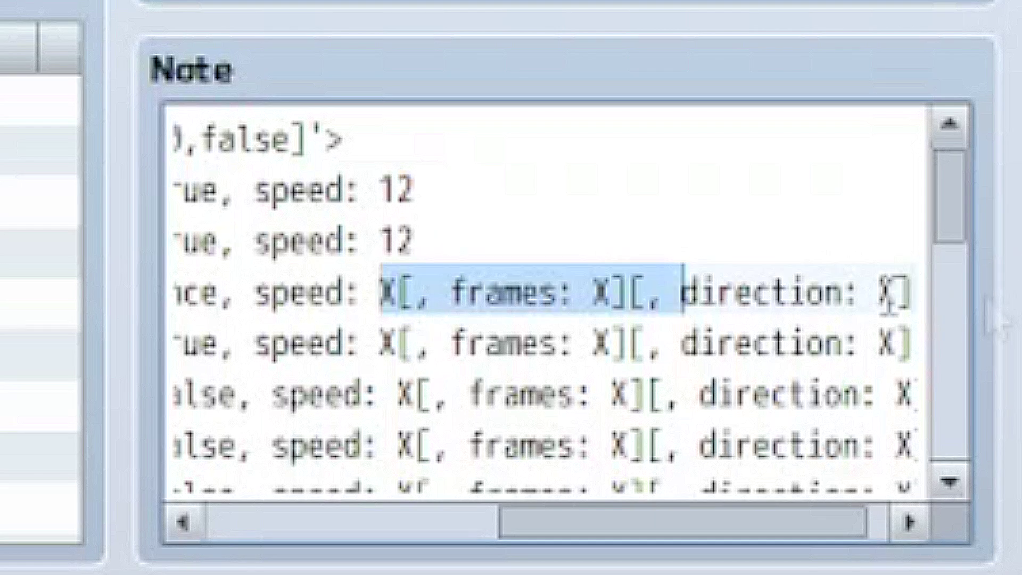
{"action": "left_click_drag", "start_coordinate": [886, 298], "coordinate": [911, 295]}
{"action": "key", "text": "Delete"}
{"action": "type", "text": "12"}
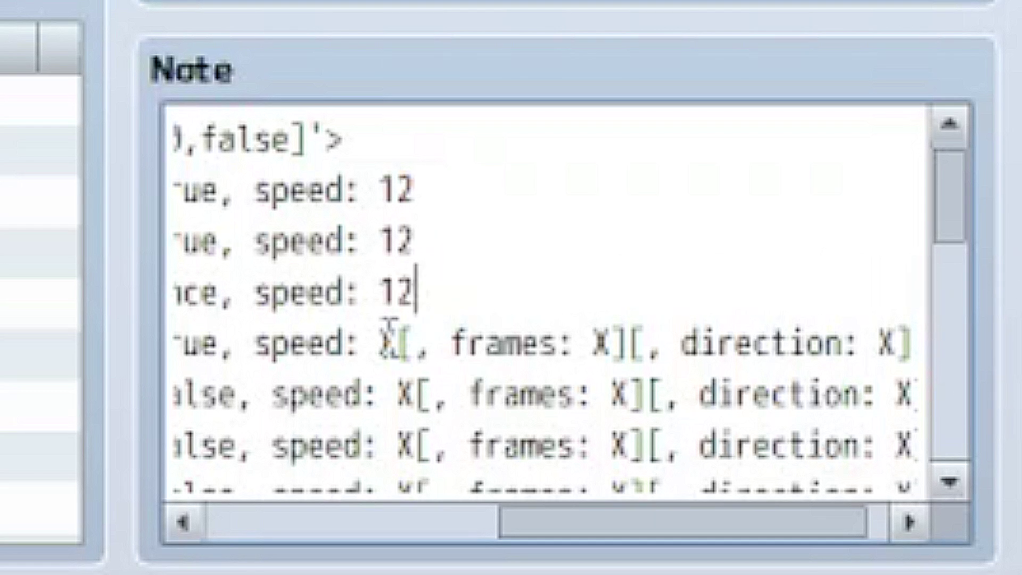
Set speed 12 on the fifth, sixth and remaining motion lines, correcting the mistyped 112
{"action": "left_click_drag", "start_coordinate": [387, 341], "coordinate": [911, 344]}
{"action": "type", "text": "12"}
{"action": "left_click_drag", "start_coordinate": [400, 394], "coordinate": [911, 396]}
{"action": "type", "text": "112"}
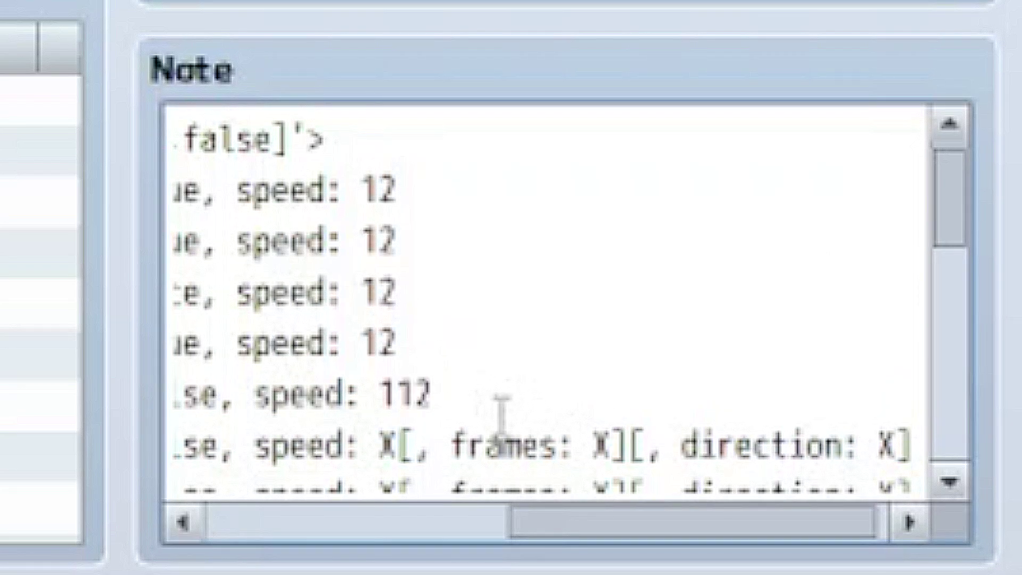
{"action": "key", "text": "ctrl+z"}
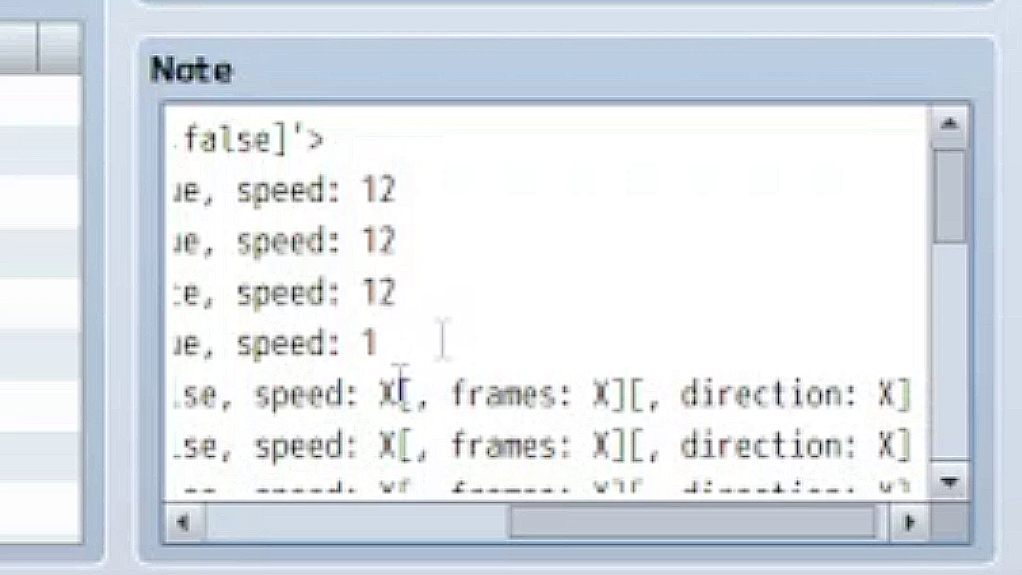
{"action": "type", "text": "2"}
{"action": "left_click_drag", "start_coordinate": [382, 396], "coordinate": [912, 397]}
{"action": "type", "text": "2"}
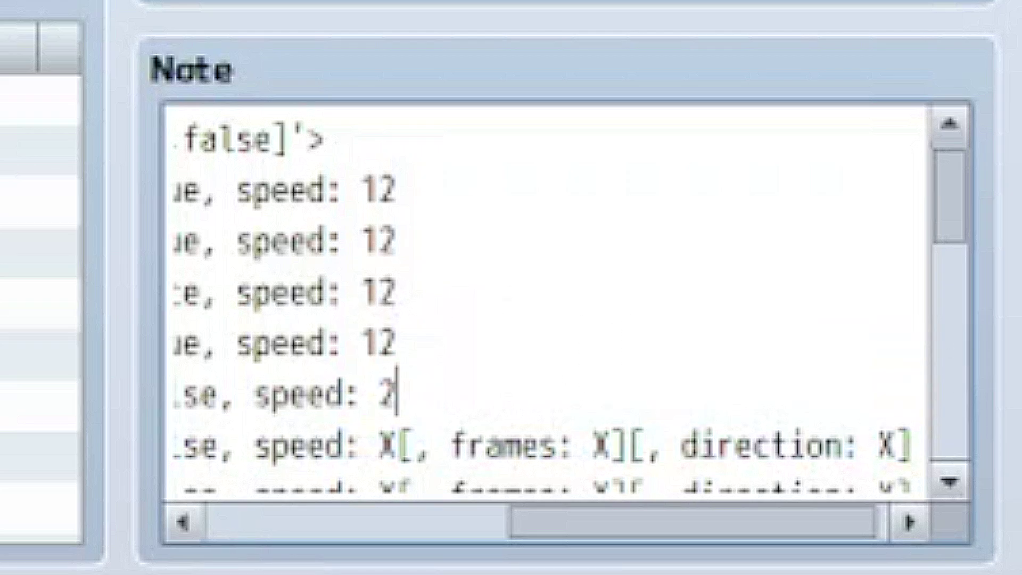
{"action": "key", "text": "BackSpace"}
{"action": "type", "text": "12"}
{"action": "left_click_drag", "start_coordinate": [377, 445], "coordinate": [1014, 421]}
{"action": "type", "text": "12"}
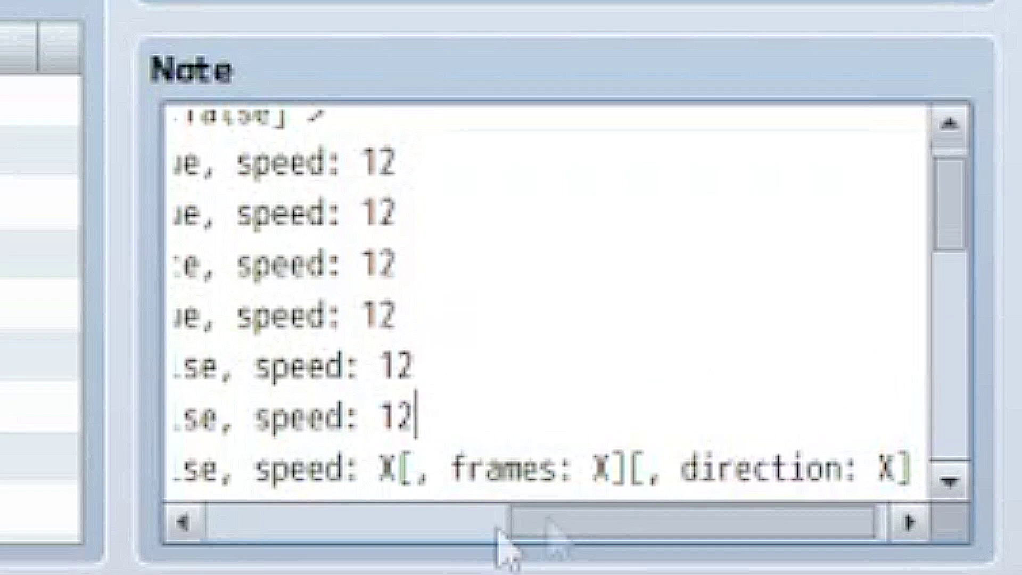
{"action": "left_click_drag", "start_coordinate": [382, 473], "coordinate": [913, 508]}
{"action": "left_click", "coordinate": [434, 315]}
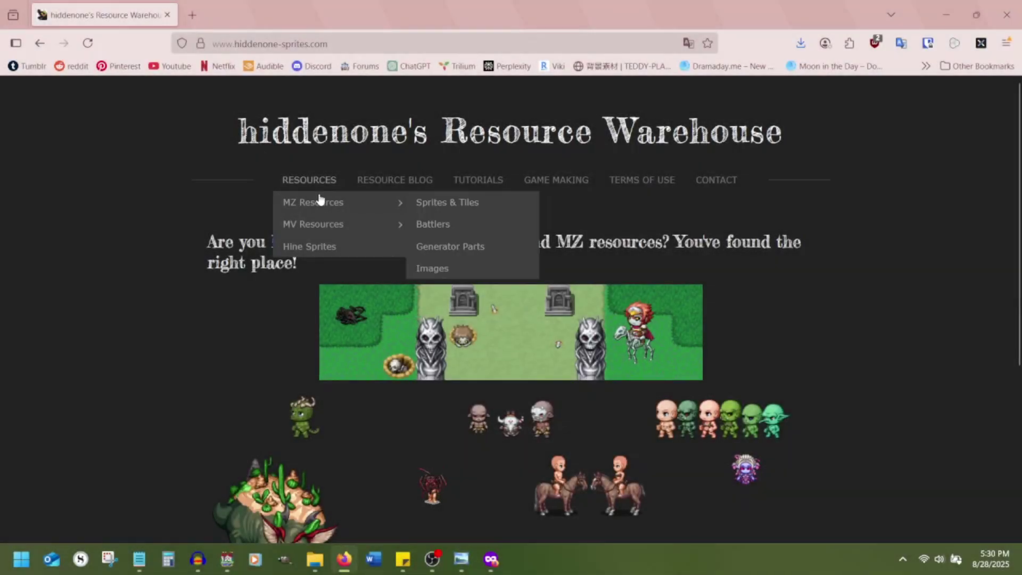
Go to the MV Enemy SV Battlers page under Resources > MV Resources > SV Battlers
{"action": "mouse_move", "coordinate": [318, 222]}
{"action": "mouse_move", "coordinate": [496, 245]}
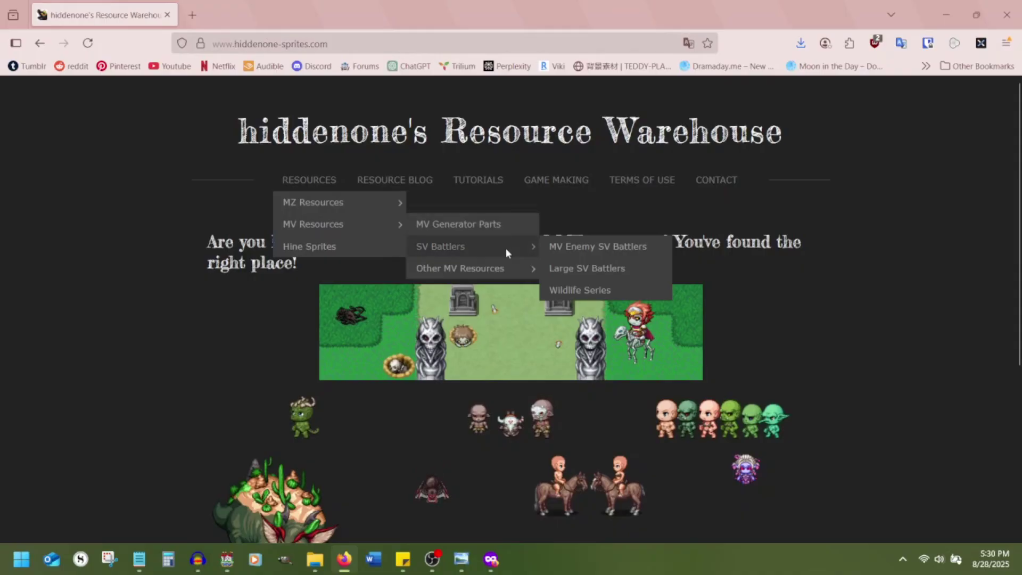
{"action": "left_click", "coordinate": [574, 253]}
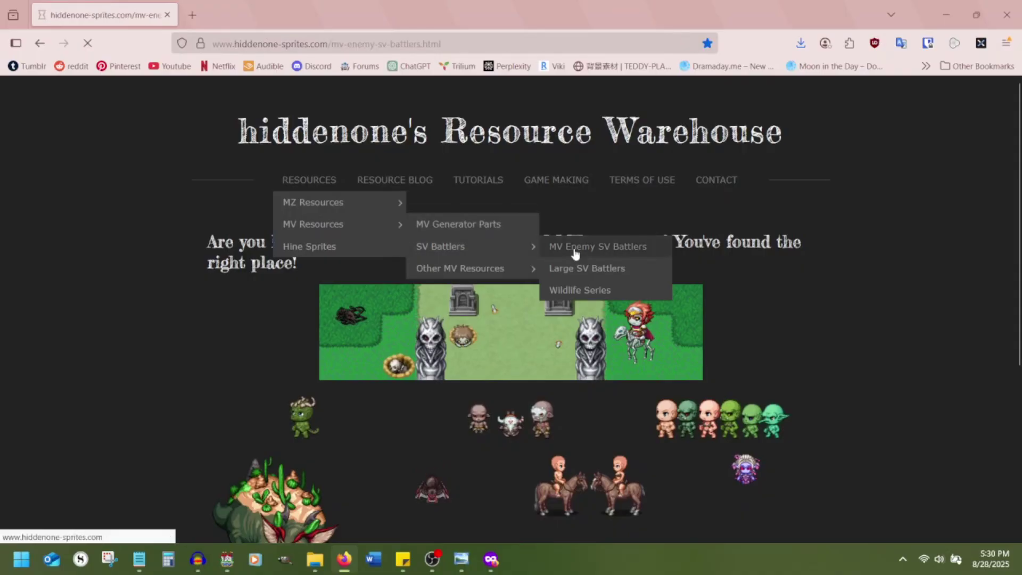
Reveal the Bat Battler sprite sheet and choose Save Image As on it
{"action": "scroll", "coordinate": [867, 222], "scroll_direction": "down", "scroll_amount": 5}
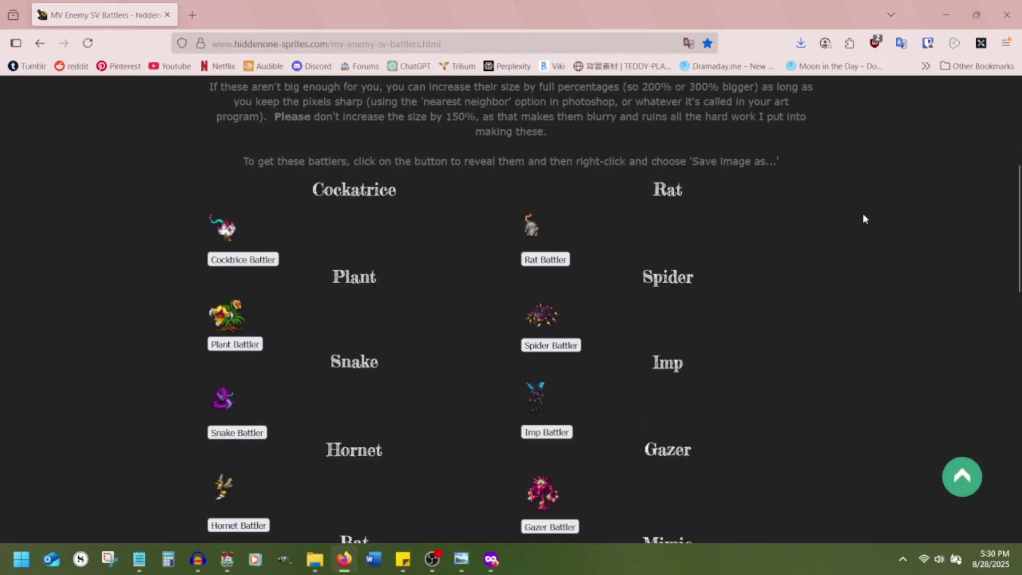
{"action": "scroll", "coordinate": [863, 219], "scroll_direction": "down", "scroll_amount": 5}
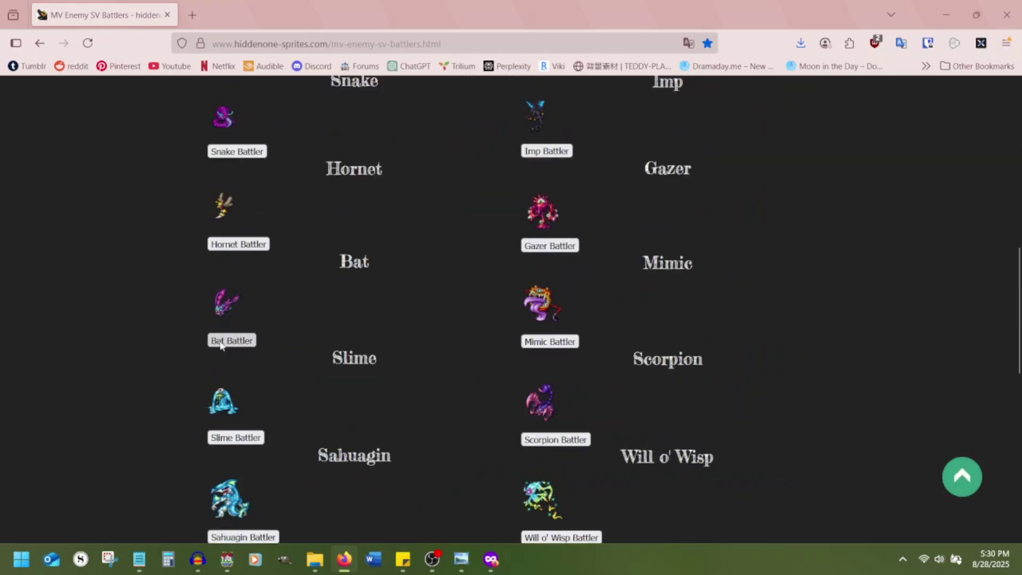
{"action": "left_click", "coordinate": [221, 344]}
{"action": "scroll", "coordinate": [230, 324], "scroll_direction": "down", "scroll_amount": 4}
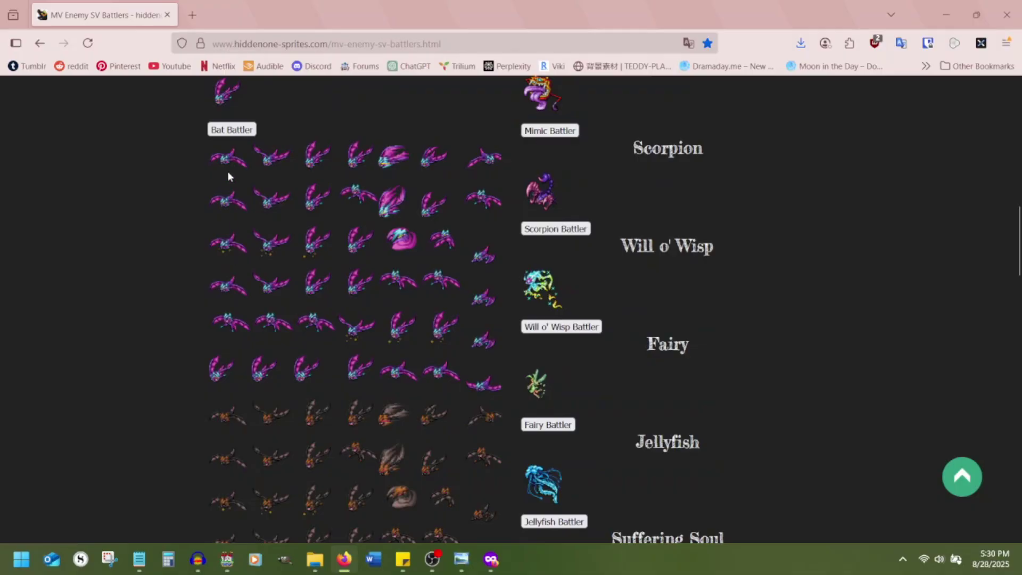
{"action": "right_click", "coordinate": [232, 162]}
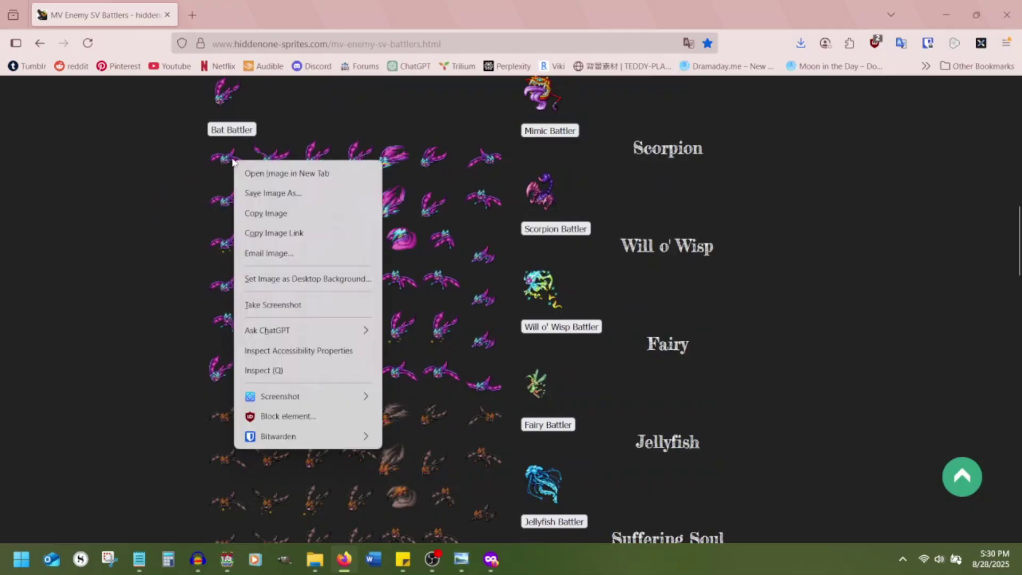
{"action": "left_click", "coordinate": [250, 192]}
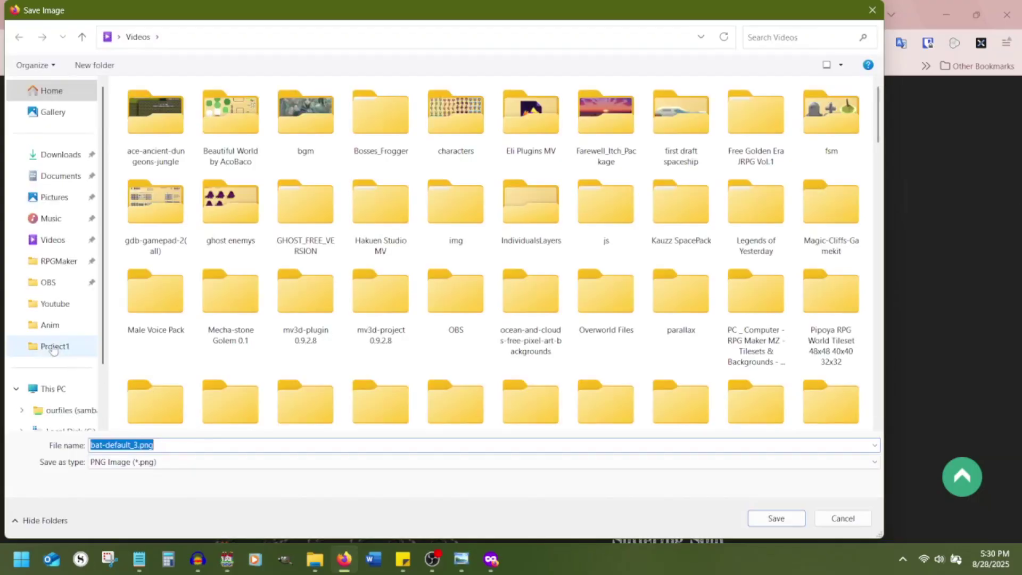
Target Project1's img/sv_enemies folder and name the file Bat[3,18,3,0,true].png
{"action": "left_click", "coordinate": [54, 347]}
{"action": "double_click", "coordinate": [450, 160]}
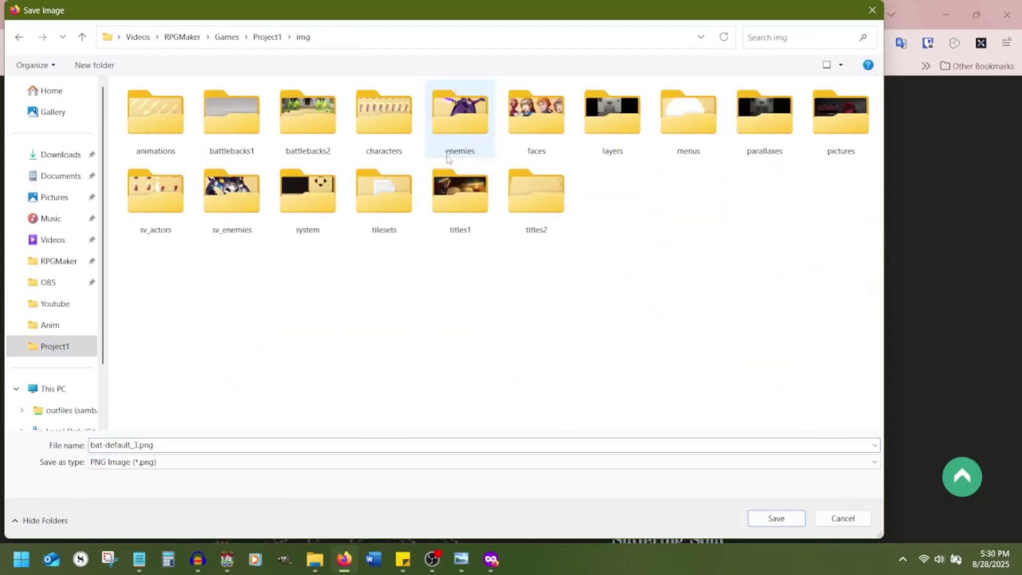
{"action": "left_click", "coordinate": [218, 218]}
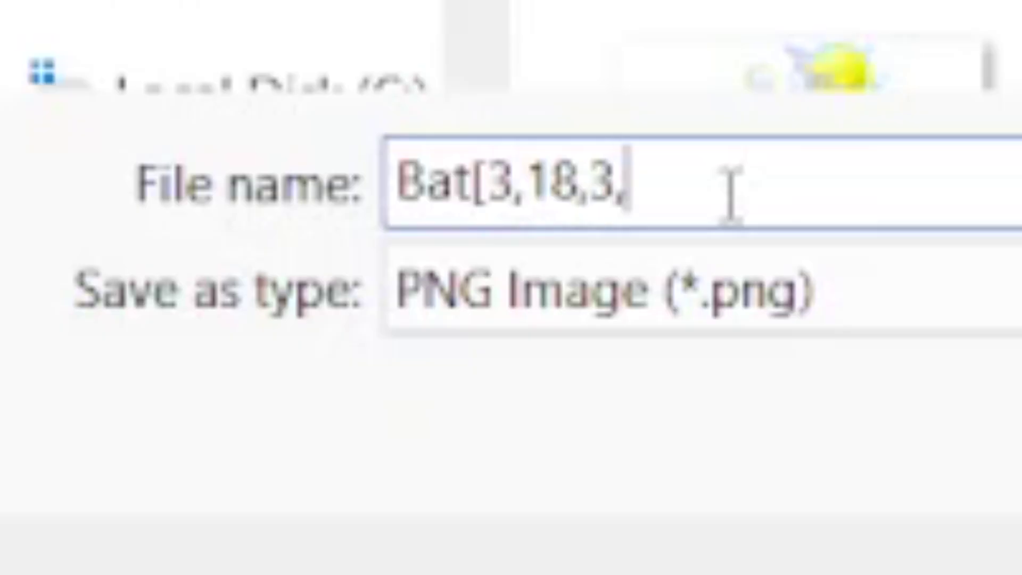
{"action": "type", "text": "0,true"}
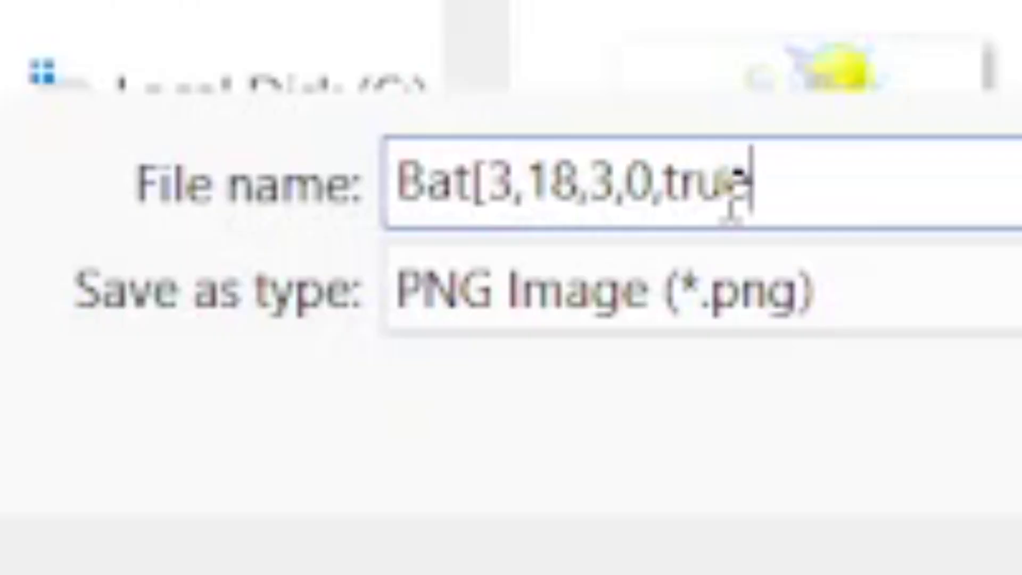
{"action": "type", "text": "]"}
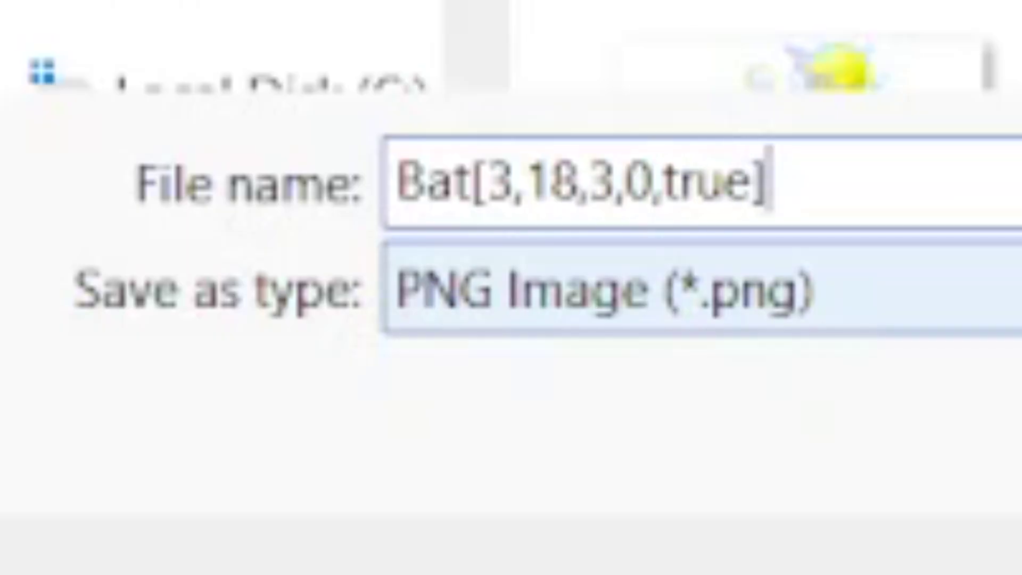
{"action": "type", "text": ".p"}
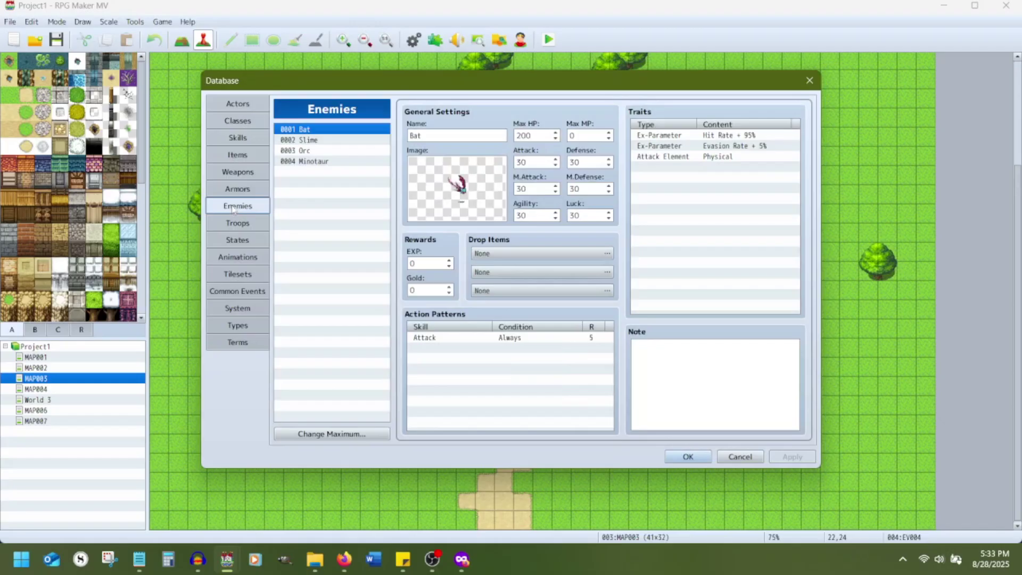
Set the Bat enemy's image to Bat[3,18,3,0,true] and adjust its sprite motion note
{"action": "double_click", "coordinate": [475, 217]}
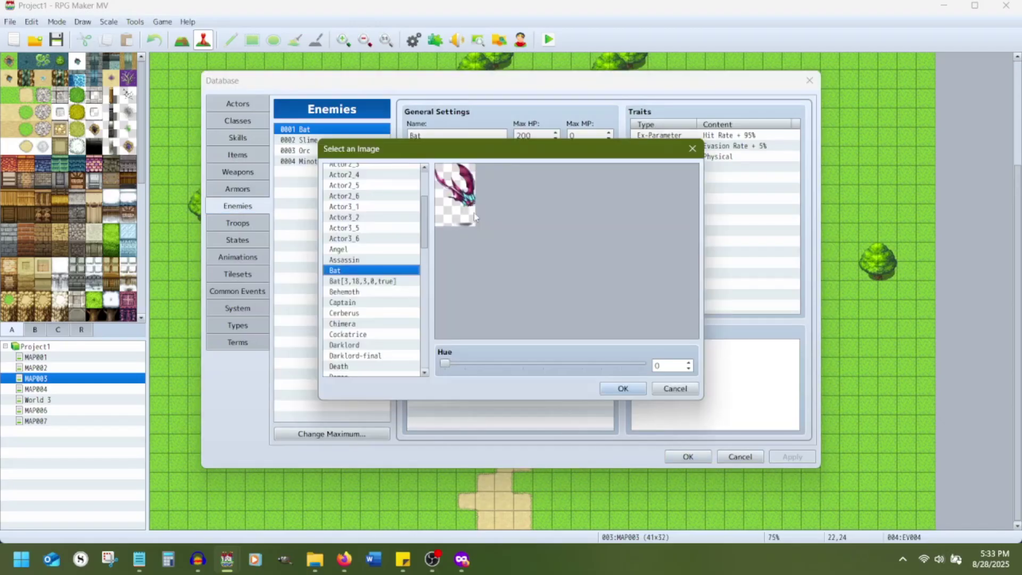
{"action": "left_click", "coordinate": [380, 282]}
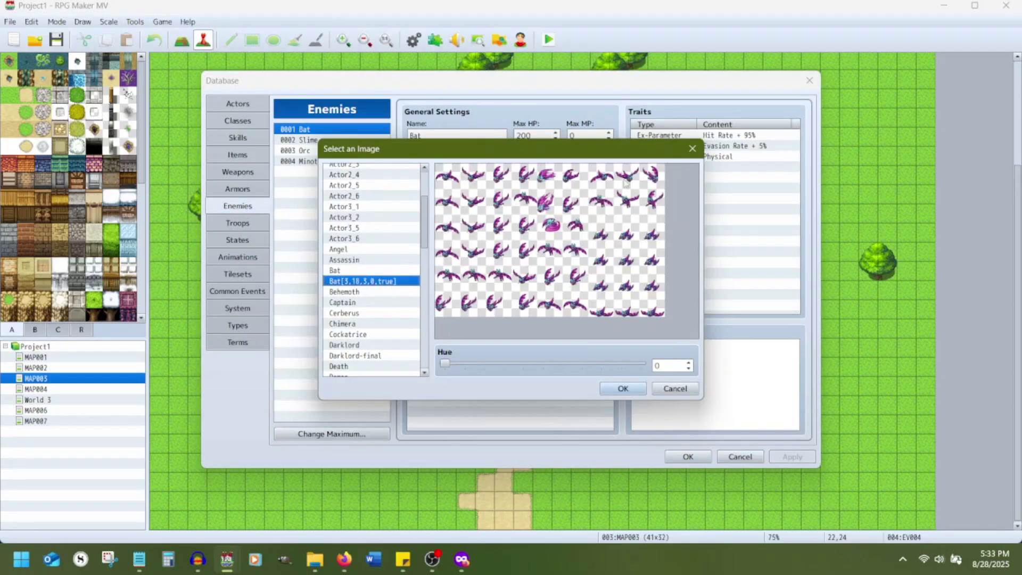
{"action": "left_click", "coordinate": [622, 388]}
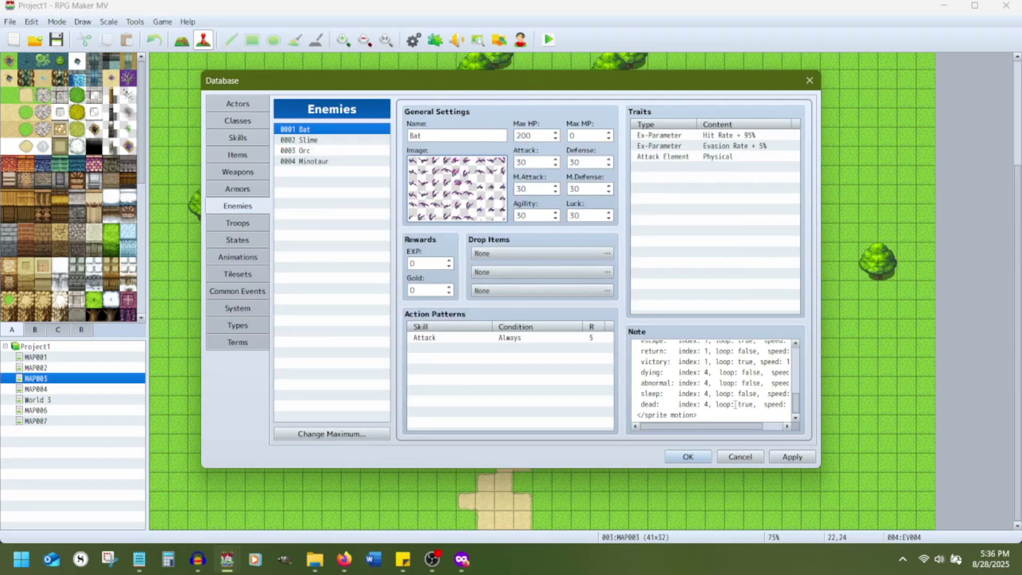
{"action": "scroll", "coordinate": [735, 405], "scroll_direction": "up", "scroll_amount": 6}
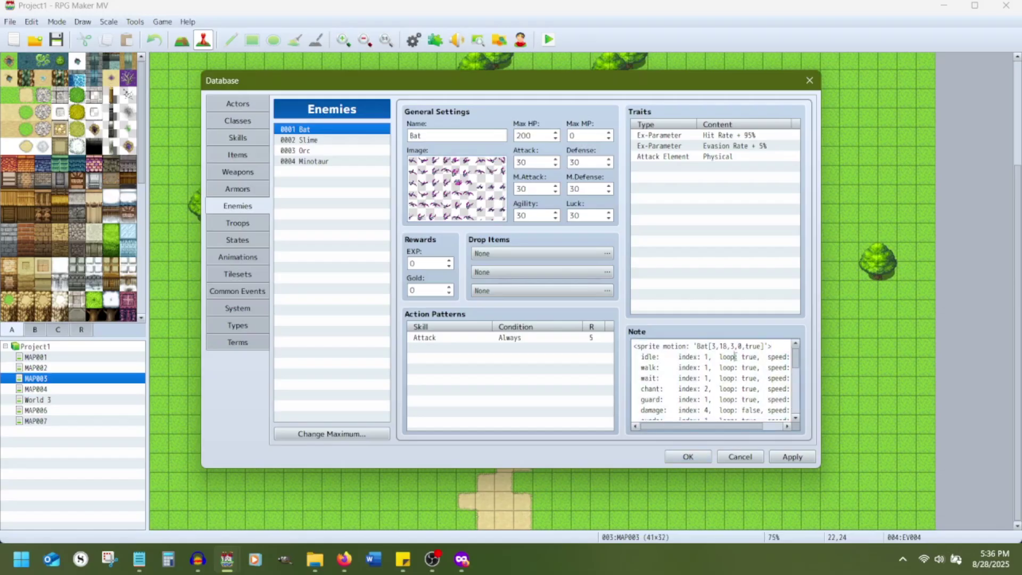
{"action": "left_click_drag", "start_coordinate": [730, 432], "coordinate": [708, 431]}
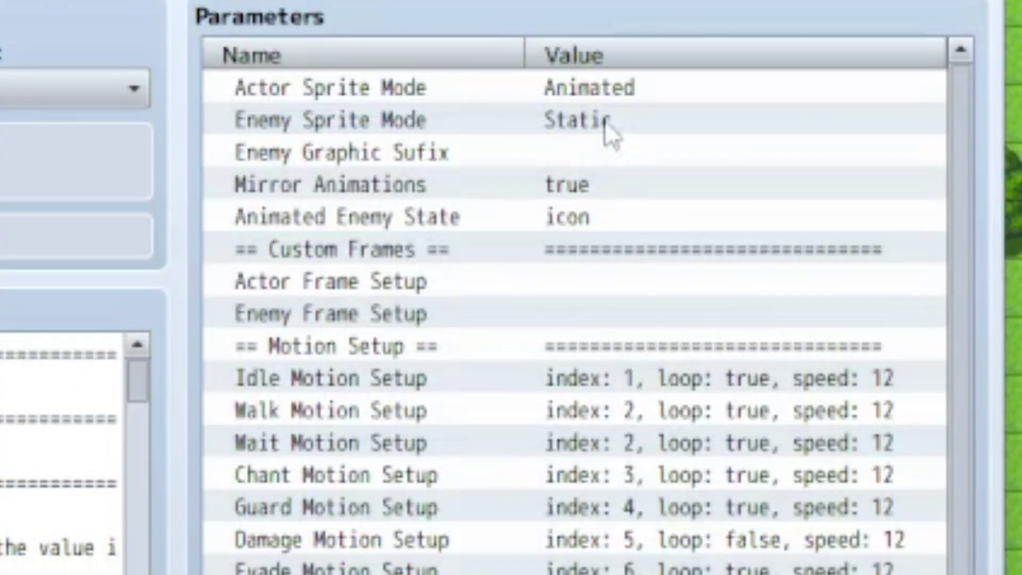
Change VE_BattlerGraphicSetup's Enemy Sprite Mode from Static to Animated
{"action": "double_click", "coordinate": [607, 124]}
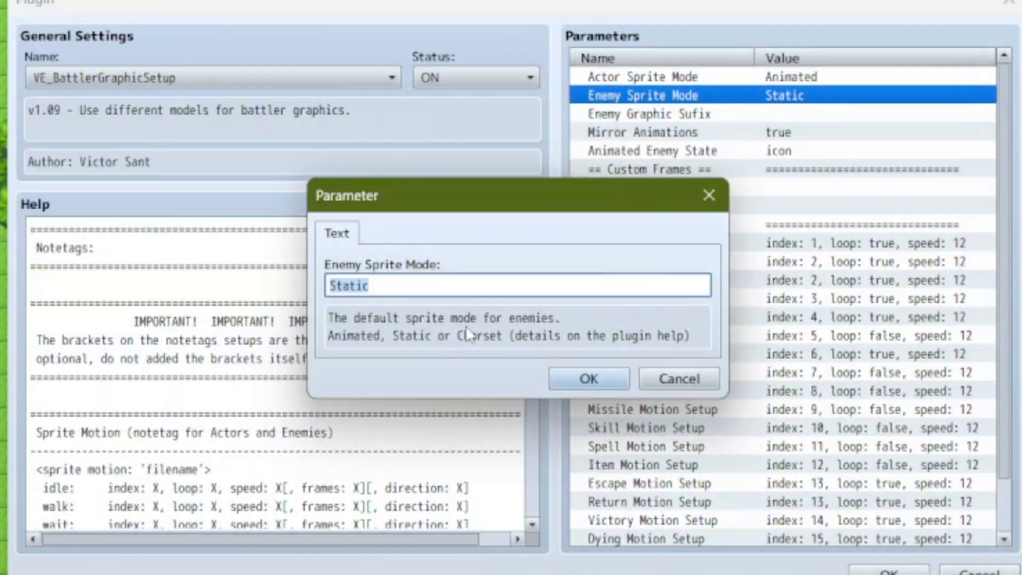
{"action": "type", "text": "Animated"}
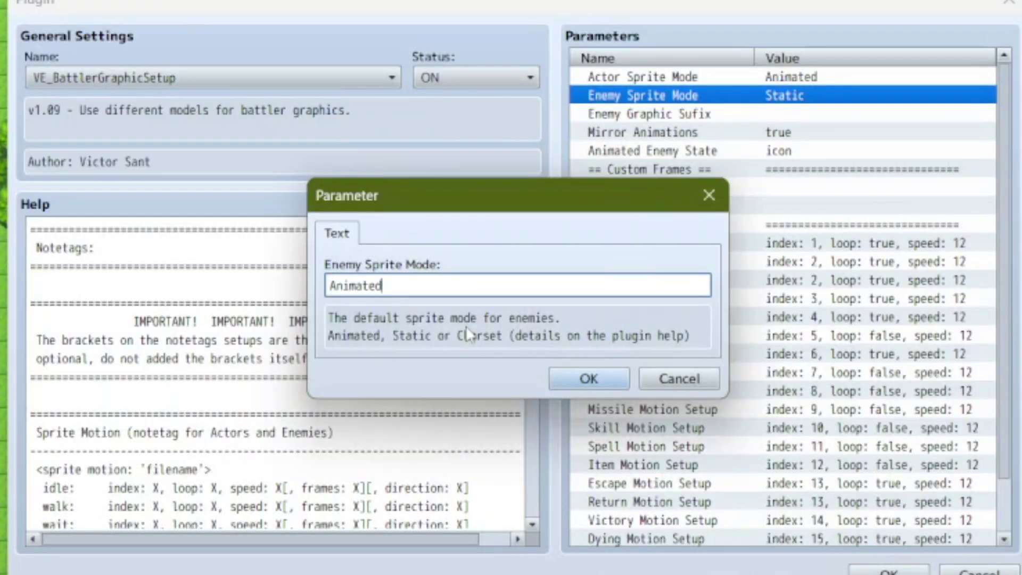
{"action": "key", "text": "Return"}
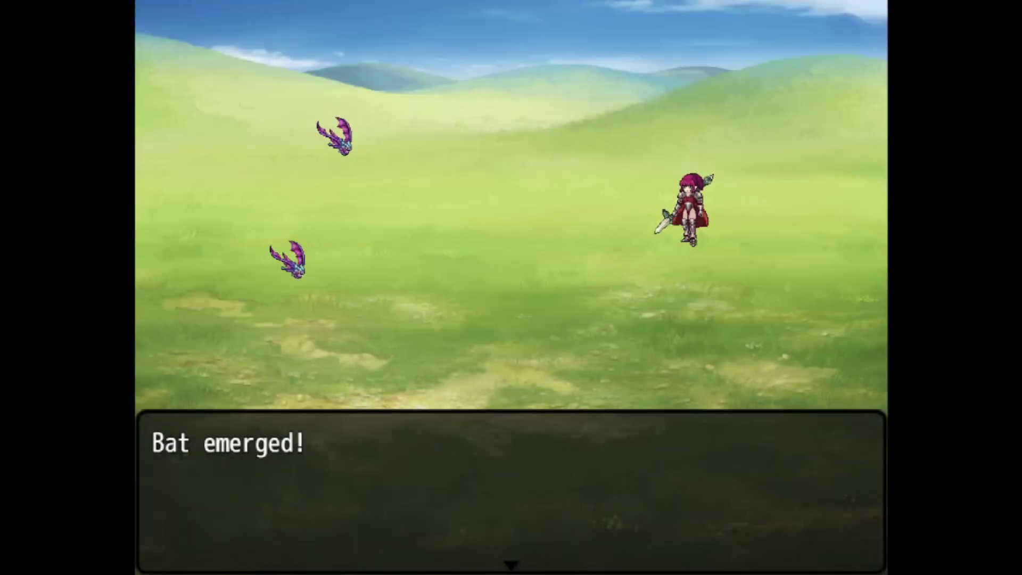
Fight the two bats in the test battle, using Attack for two rounds
{"action": "key", "text": "Return"}
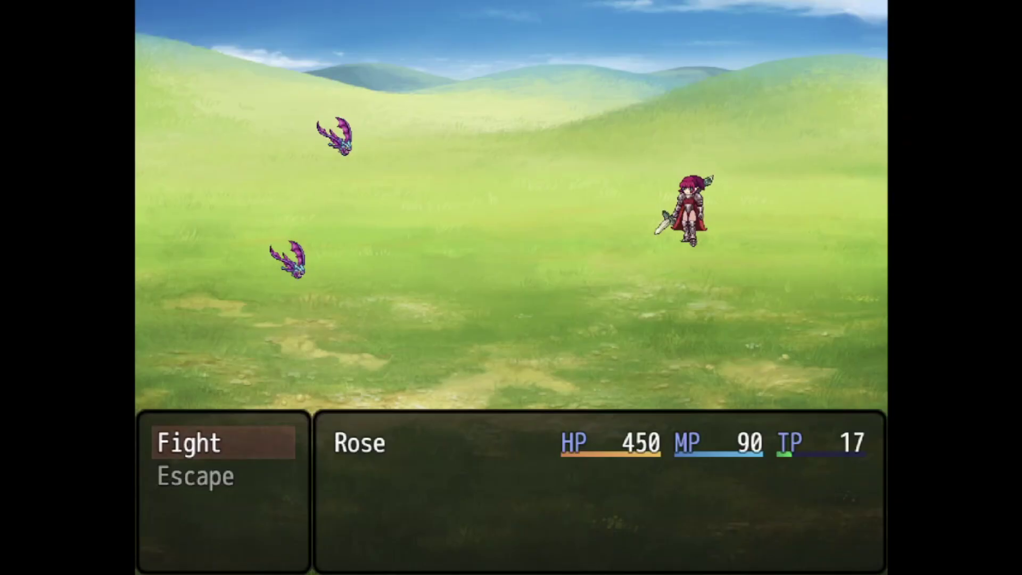
{"action": "key", "text": "Return"}
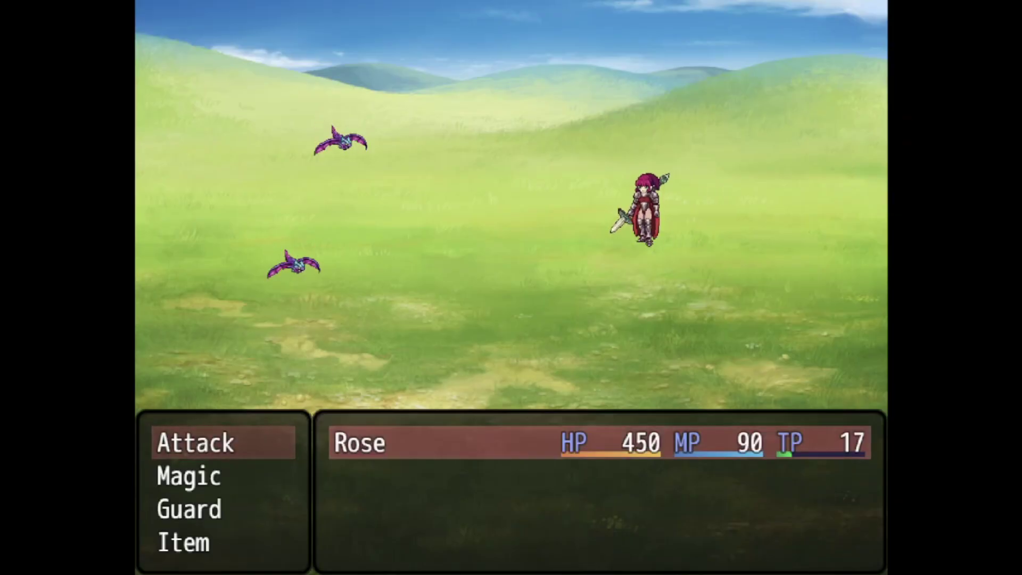
{"action": "key", "text": "Return"}
{"action": "key", "text": "Return"}
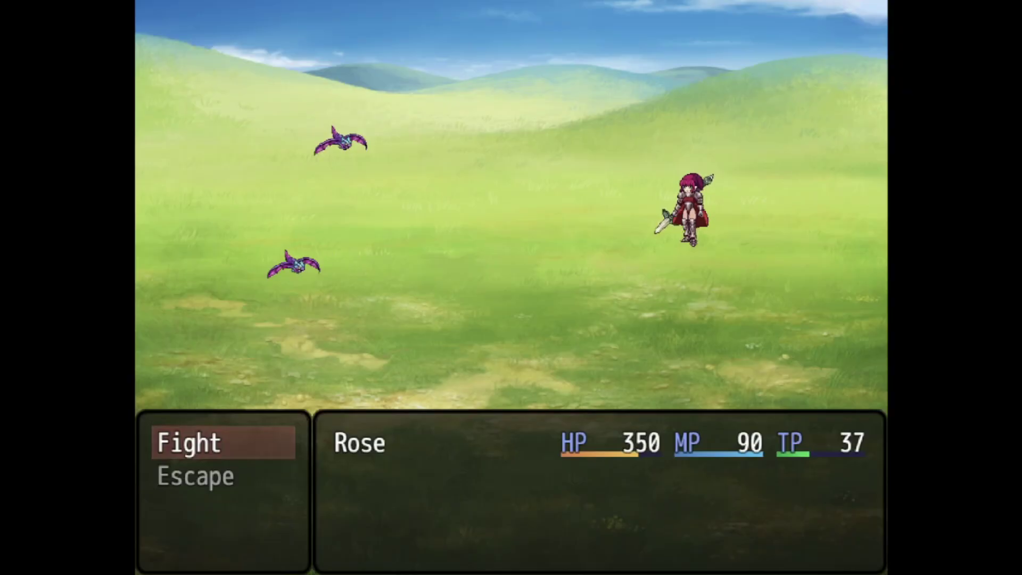
{"action": "key", "text": "Return"}
{"action": "key", "text": "Return"}
{"action": "key", "text": "Return"}
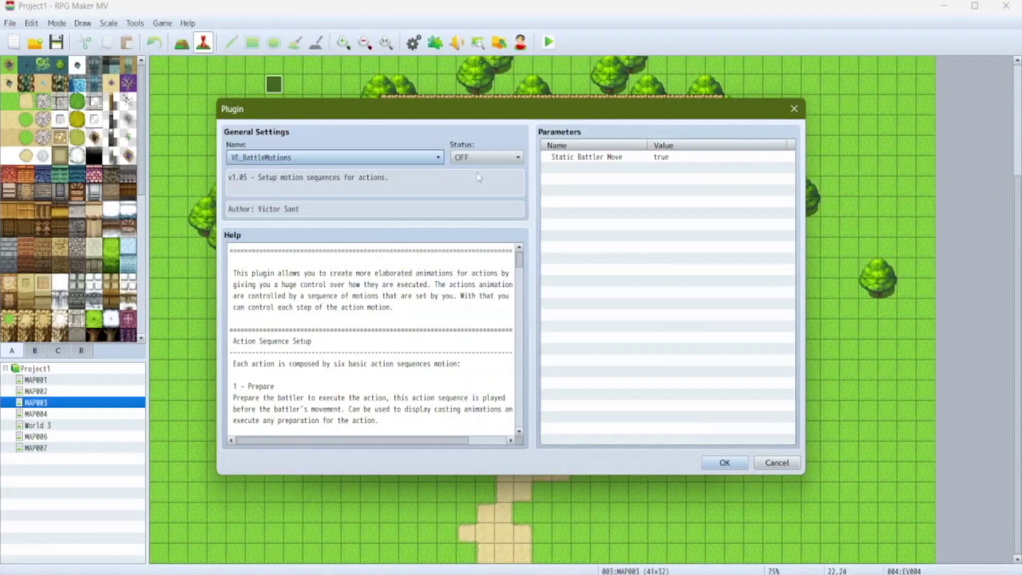
Switch the VE_BattleMotions plugin Status to ON
{"action": "left_click", "coordinate": [482, 157]}
{"action": "left_click", "coordinate": [479, 169]}
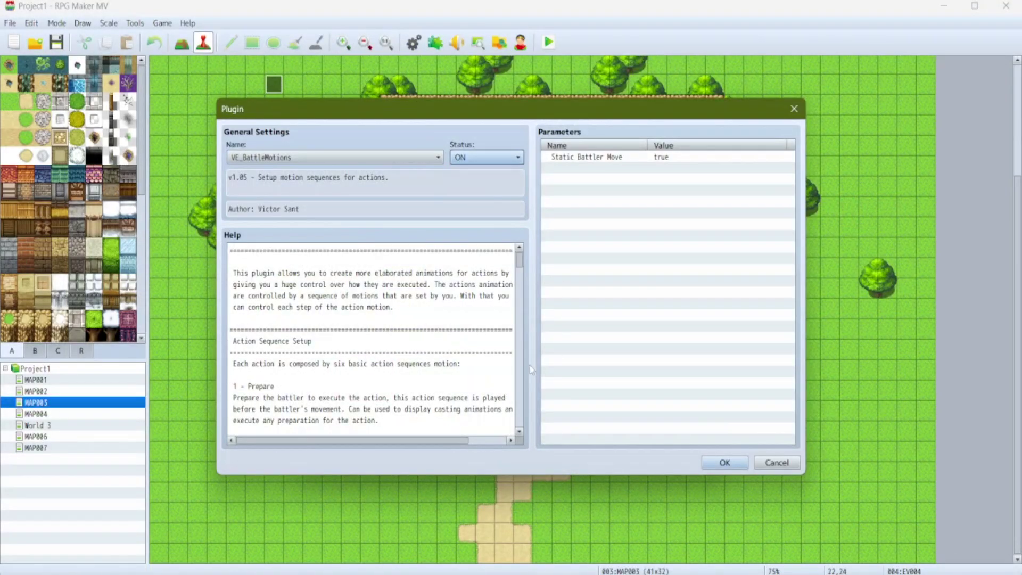
{"action": "scroll", "coordinate": [502, 356], "scroll_direction": "down", "scroll_amount": 12}
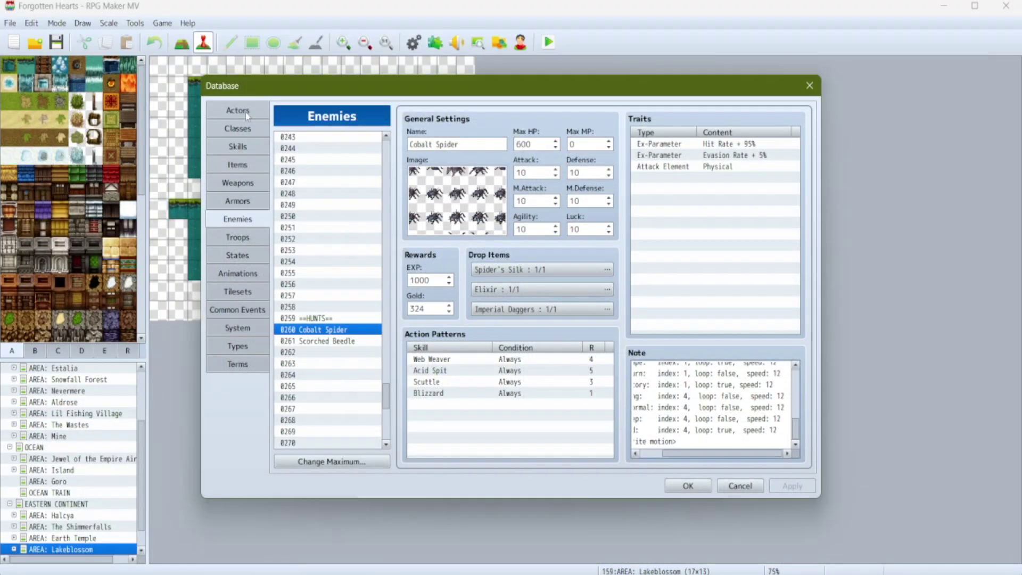
Copy the whole Attack skill note from the other project's database
{"action": "left_click", "coordinate": [240, 147]}
{"action": "scroll", "coordinate": [654, 385], "scroll_direction": "down", "scroll_amount": 3}
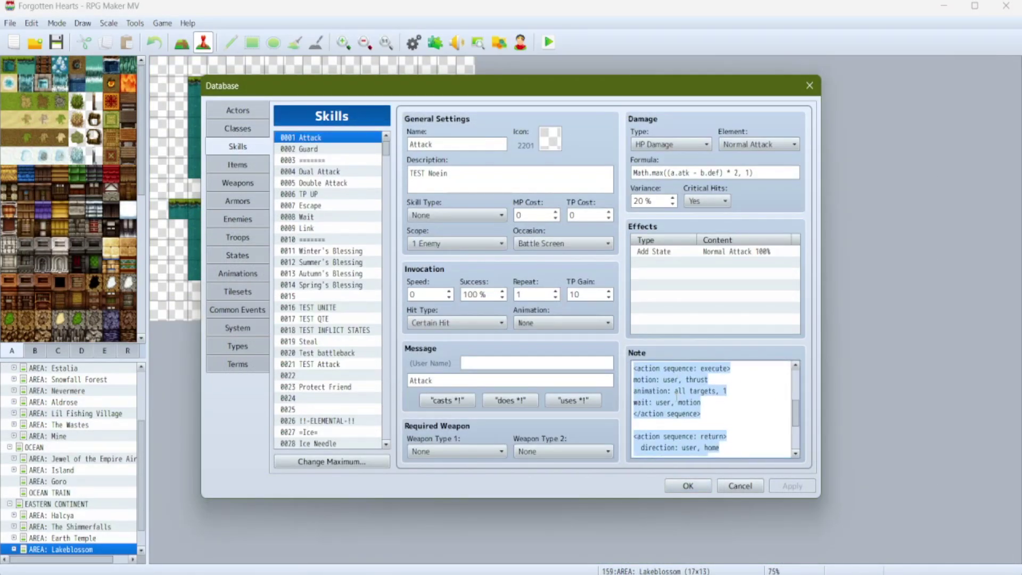
{"action": "right_click", "coordinate": [675, 395]}
{"action": "left_click", "coordinate": [691, 505]}
{"action": "key", "text": "ctrl+c"}
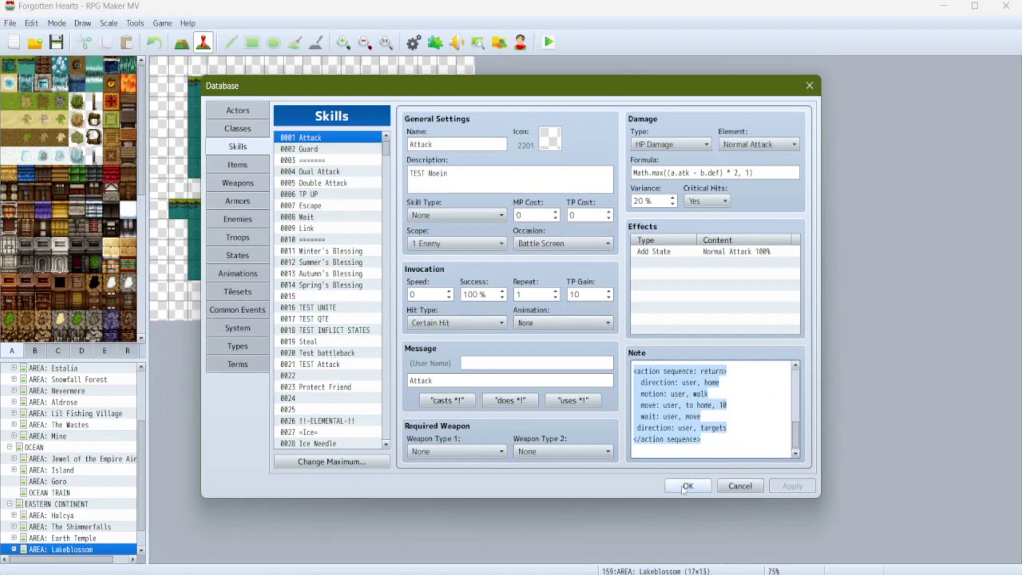
{"action": "left_click", "coordinate": [685, 486]}
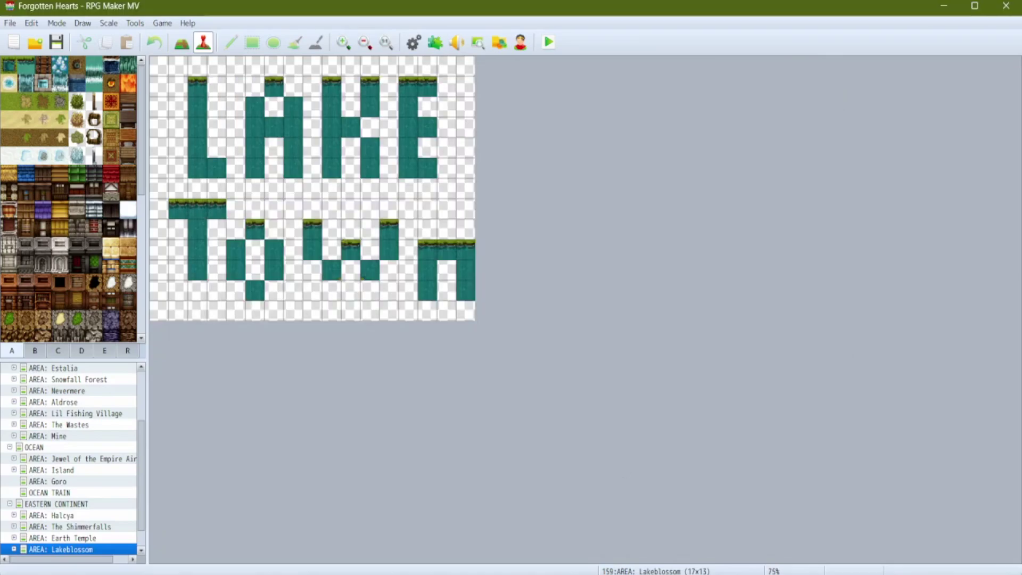
Paste the action sequence over Project1's Attack skill note, confirm, and start a playtest
{"action": "mouse_move", "coordinate": [250, 572]}
{"action": "left_click", "coordinate": [181, 505]}
{"action": "left_click", "coordinate": [413, 42]}
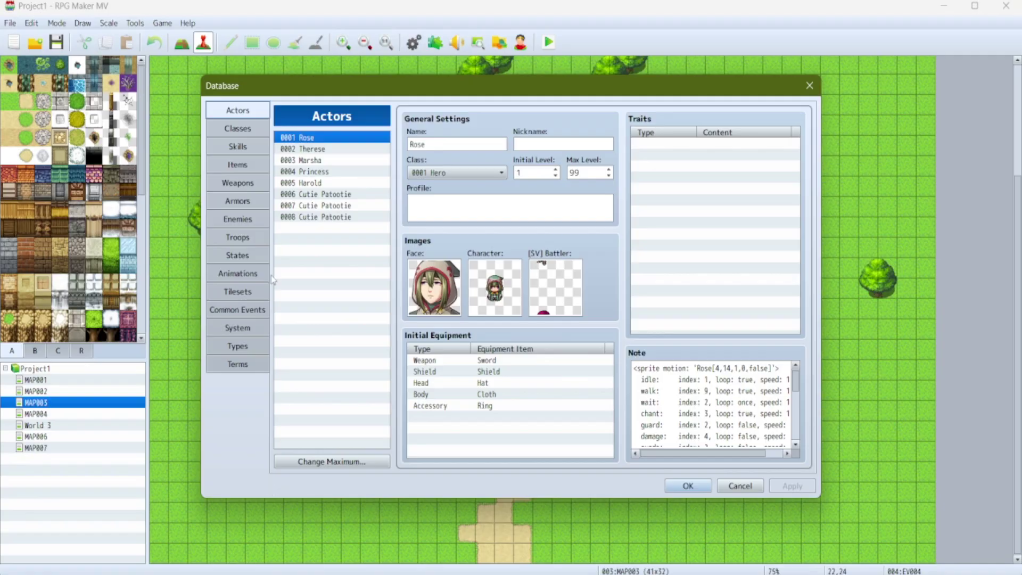
{"action": "left_click", "coordinate": [238, 147]}
{"action": "triple_click", "coordinate": [714, 418]}
{"action": "right_click", "coordinate": [714, 409]}
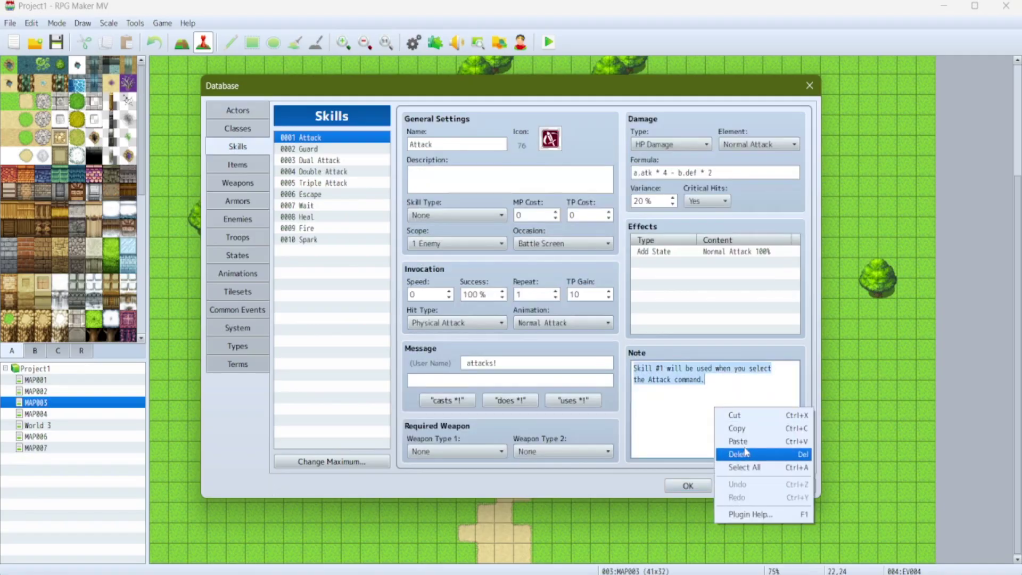
{"action": "left_click", "coordinate": [739, 441]}
{"action": "scroll", "coordinate": [747, 442], "scroll_direction": "up", "scroll_amount": 3}
{"action": "scroll", "coordinate": [747, 442], "scroll_direction": "down", "scroll_amount": 3}
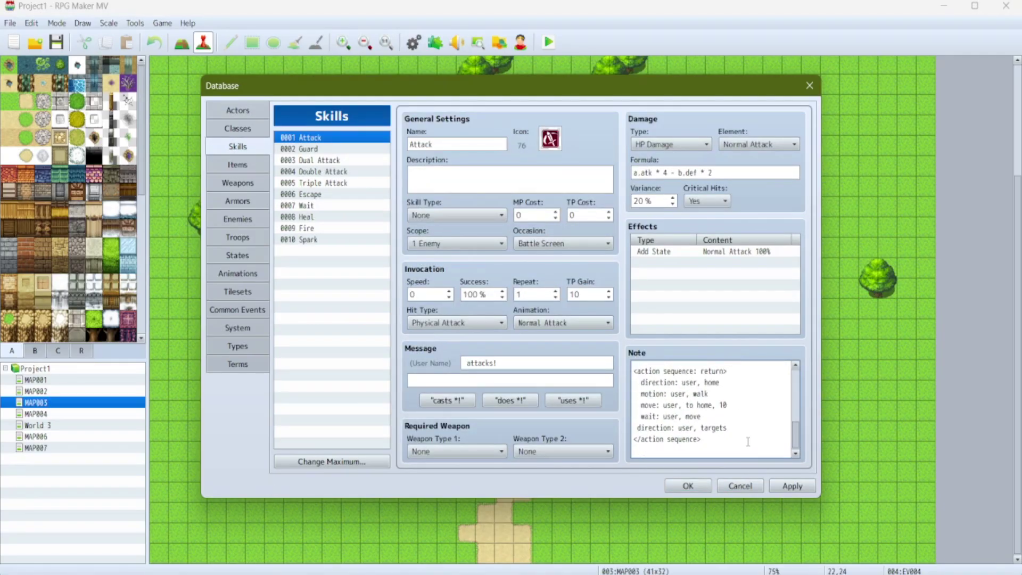
{"action": "left_click", "coordinate": [687, 486]}
{"action": "left_click", "coordinate": [548, 42]}
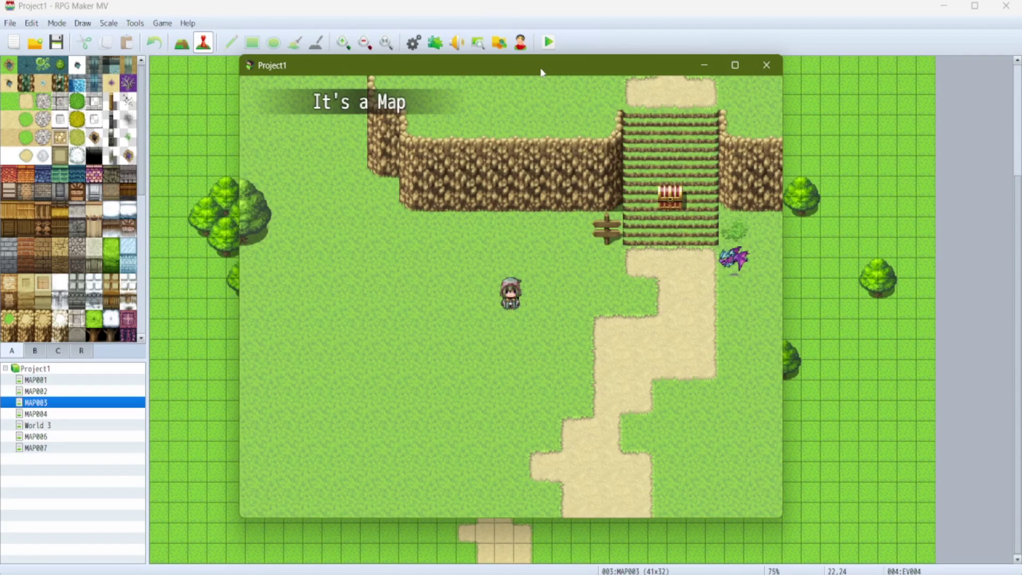
In fullscreen, walk into the bats and attack Bat A to watch the new sequences
{"action": "key", "text": "F4"}
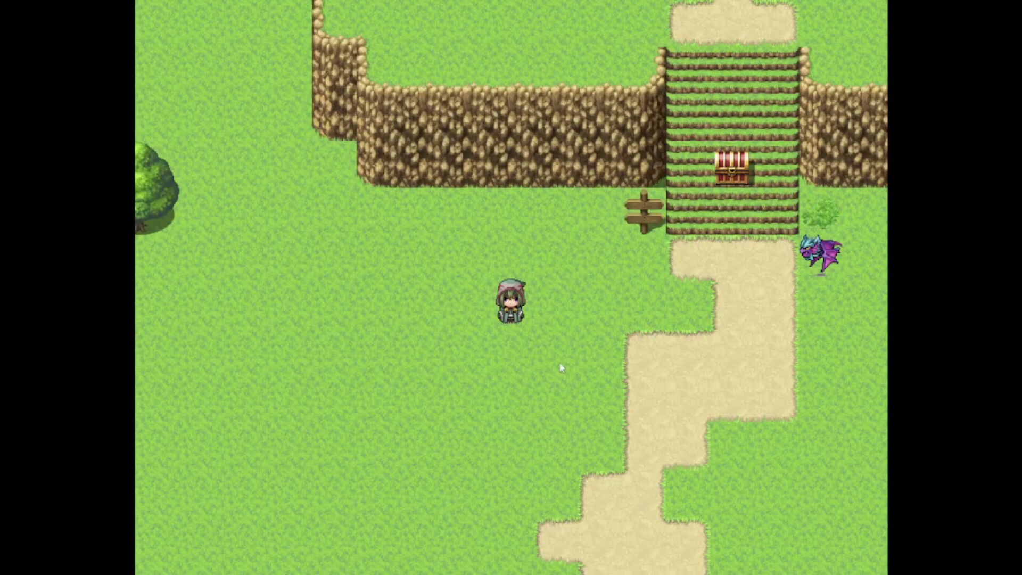
{"action": "key", "text": "Right"}
{"action": "key", "text": "Right"}
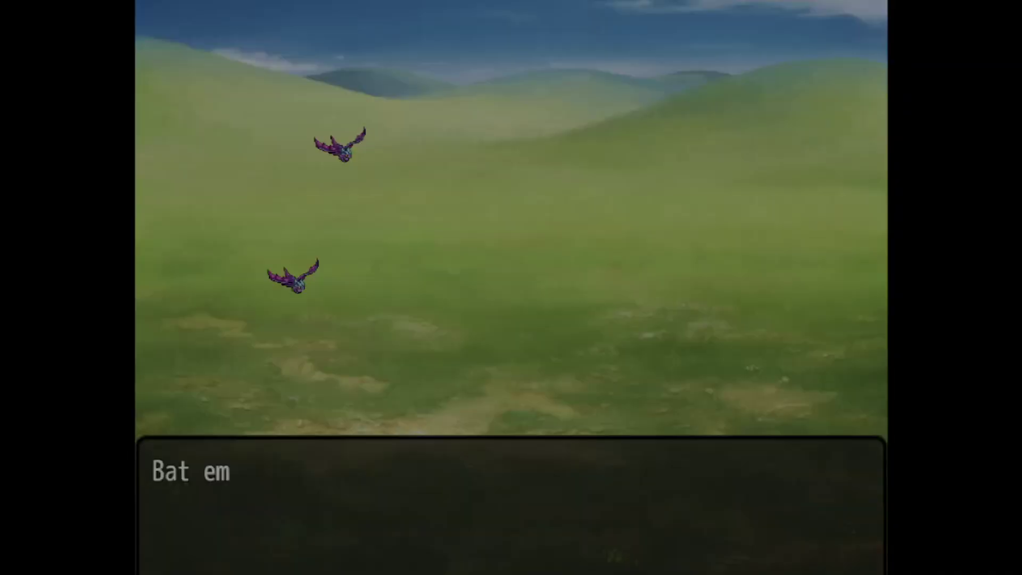
{"action": "key", "text": "Return"}
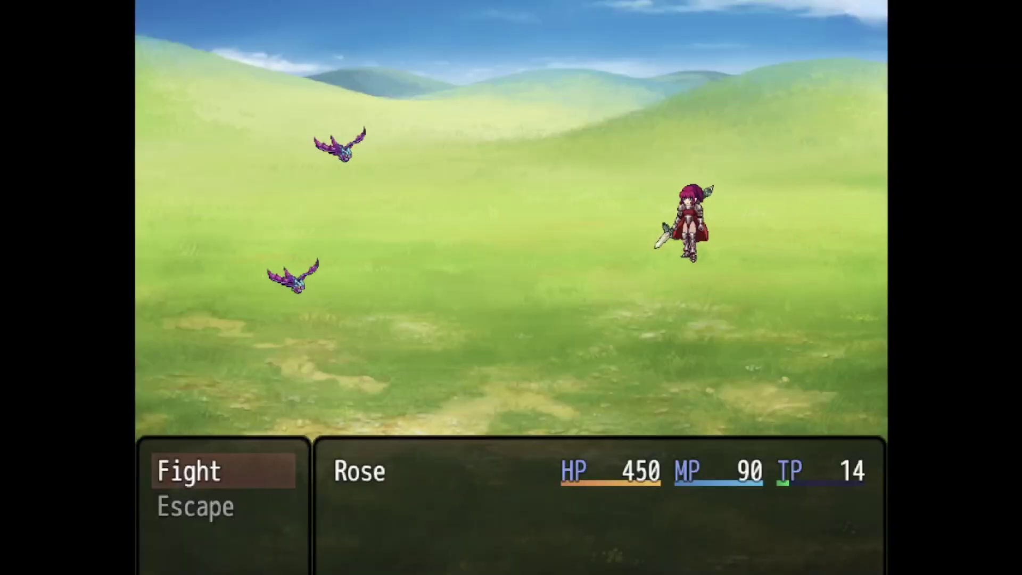
{"action": "key", "text": "Return"}
{"action": "key", "text": "Return"}
{"action": "key", "text": "Return"}
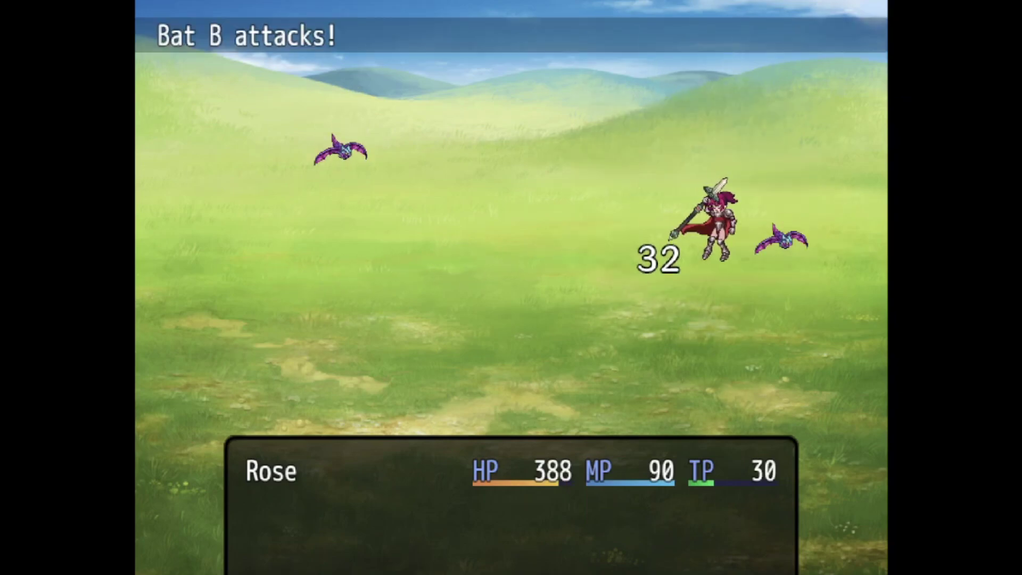
{"action": "key", "text": "F4"}
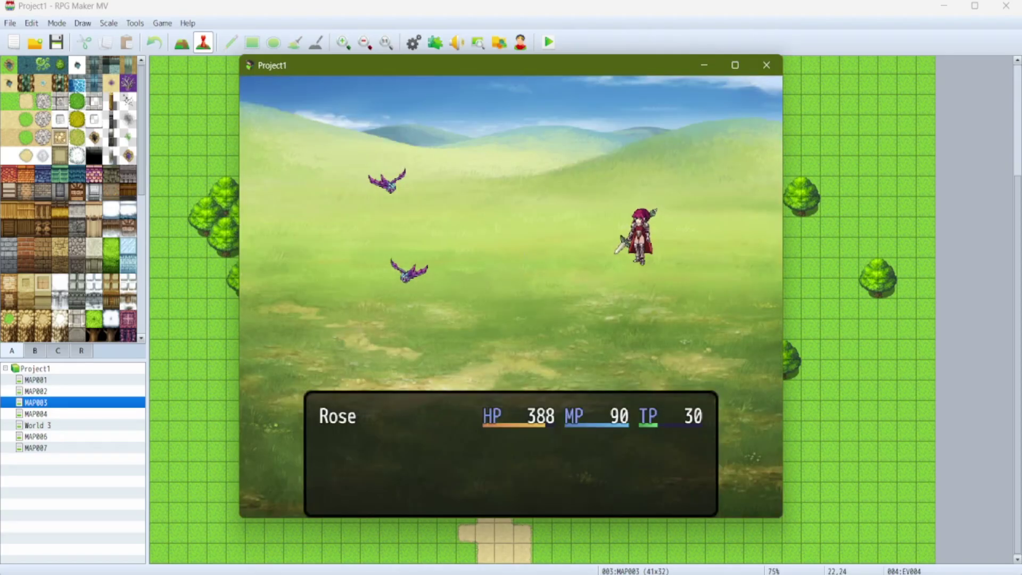
Rename skill 0011 to 'Enemy Attack'
{"action": "key", "text": "F9"}
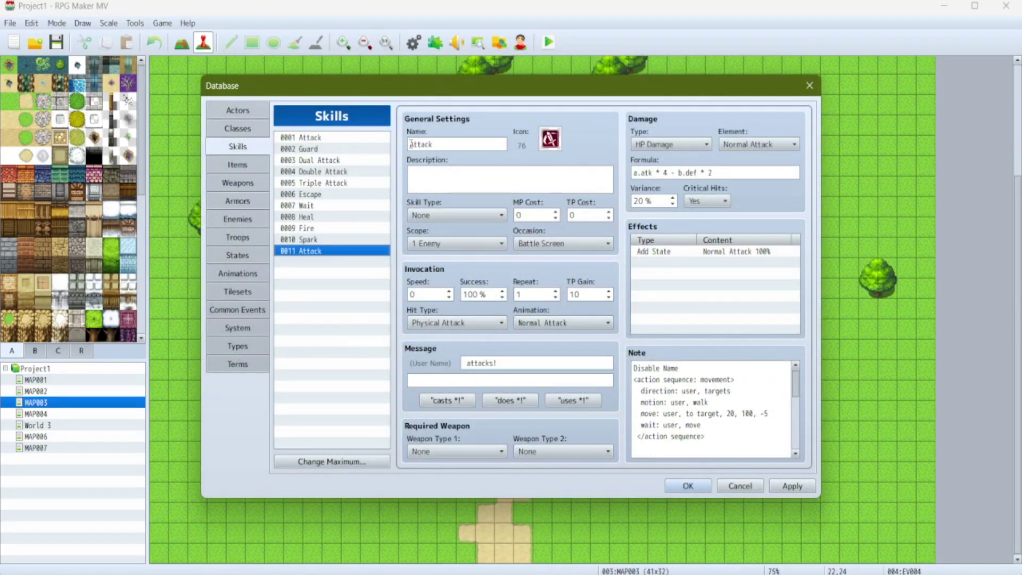
{"action": "left_click", "coordinate": [410, 143]}
{"action": "type", "text": "Ene"}
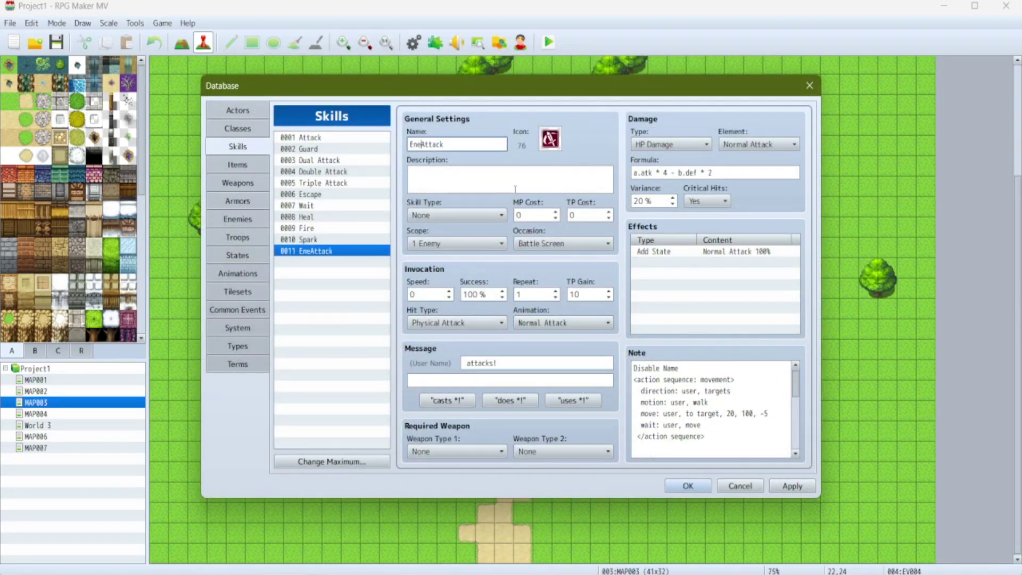
{"action": "type", "text": "my"}
Check that the Enemy Attack skill's note still holds the action sequence blocks
{"action": "scroll", "coordinate": [691, 379], "scroll_direction": "down", "scroll_amount": 3}
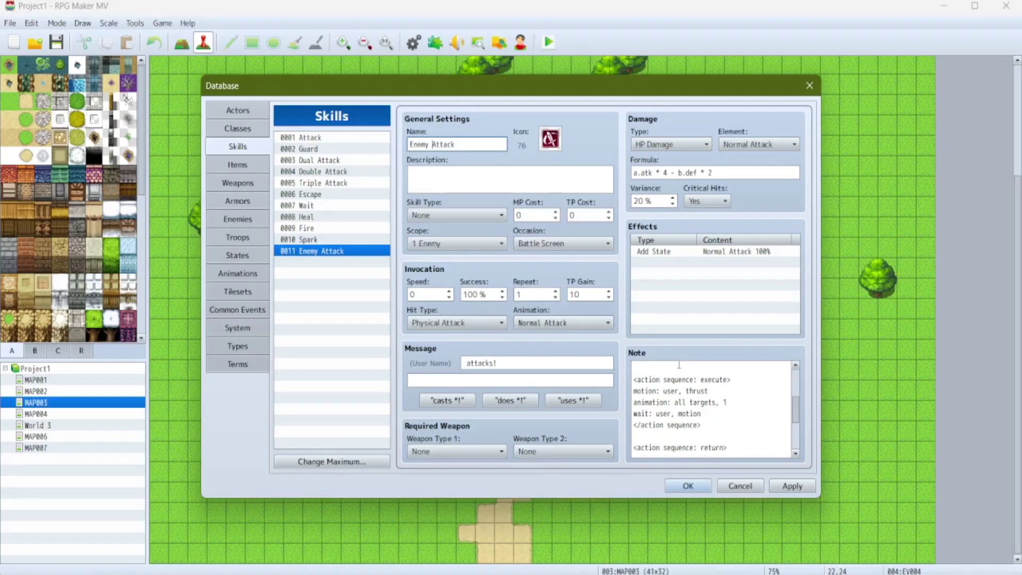
{"action": "scroll", "coordinate": [678, 365], "scroll_direction": "down", "scroll_amount": 2}
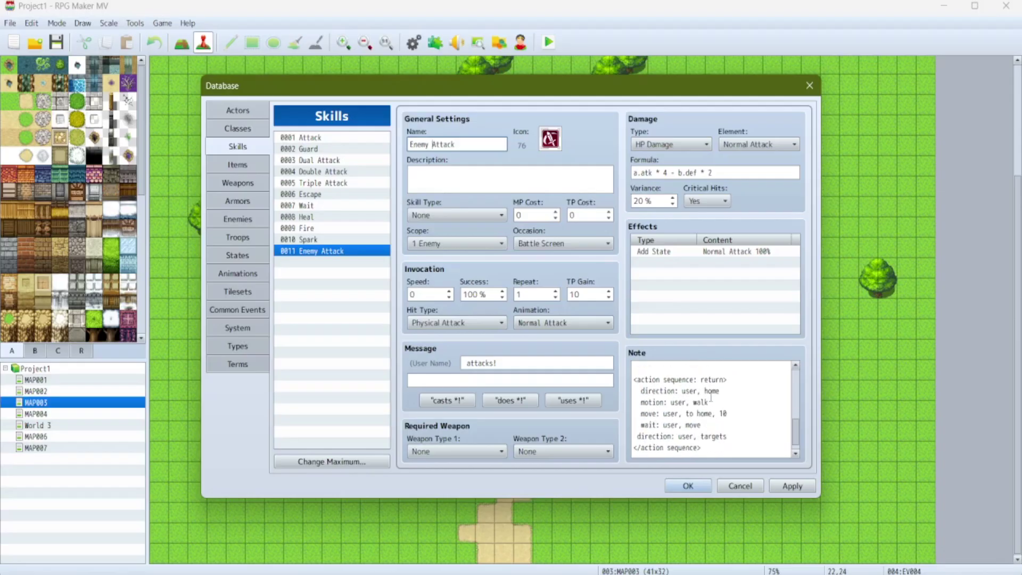
{"action": "left_click", "coordinate": [725, 407]}
{"action": "key", "text": "ctrl+a"}
{"action": "left_click", "coordinate": [727, 406]}
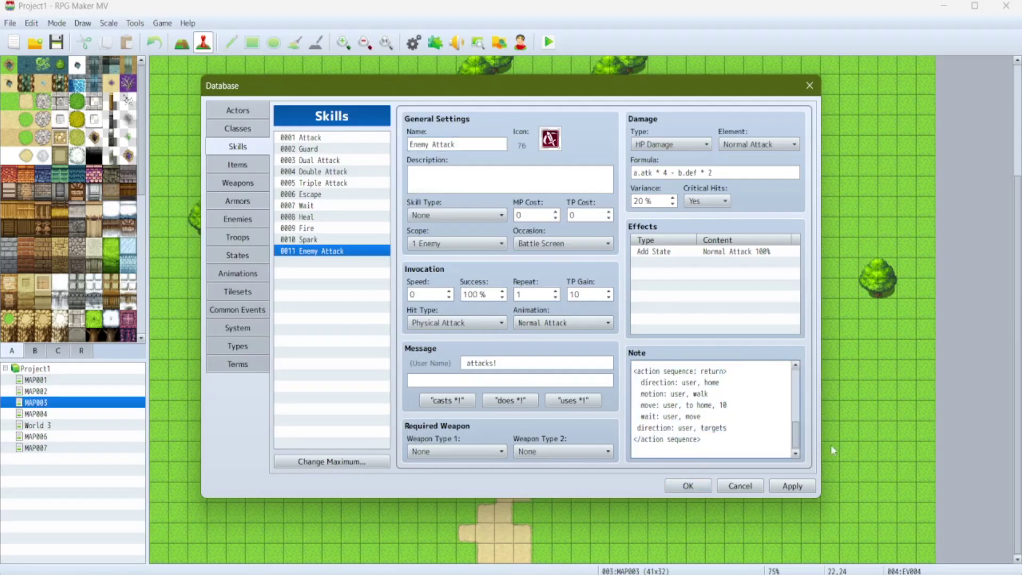
{"action": "scroll", "coordinate": [745, 394], "scroll_direction": "up", "scroll_amount": 4}
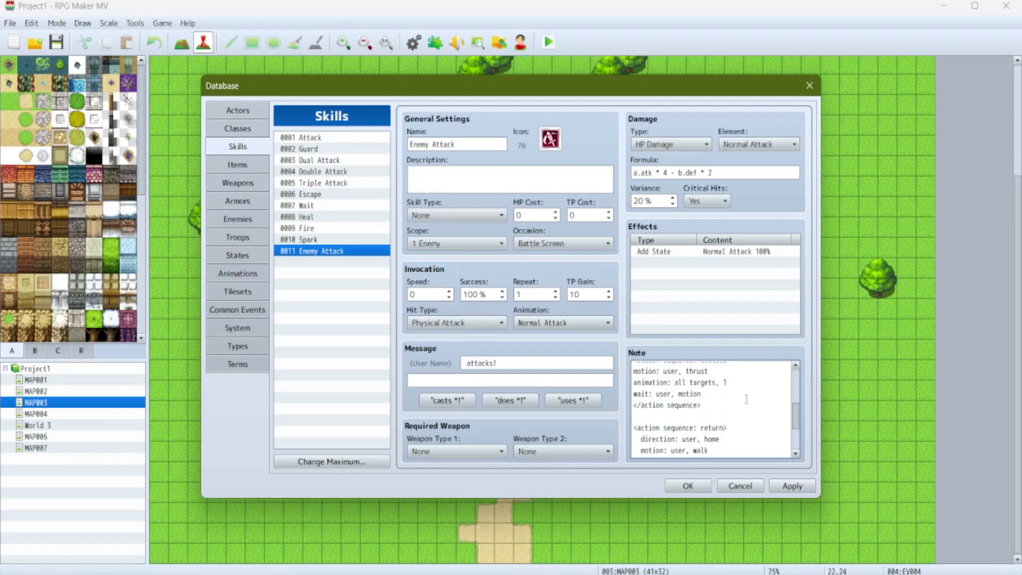
{"action": "scroll", "coordinate": [747, 408], "scroll_direction": "up", "scroll_amount": 1}
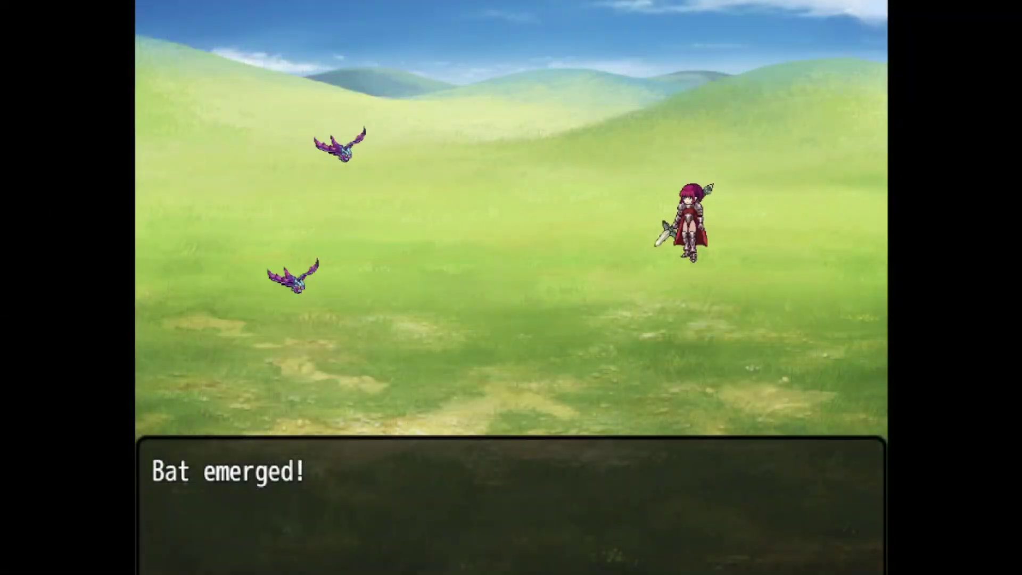
Fight several turns choosing Attack on a bat, watching Rose dash forward with her spear
{"action": "key", "text": "Return"}
{"action": "key", "text": "Return"}
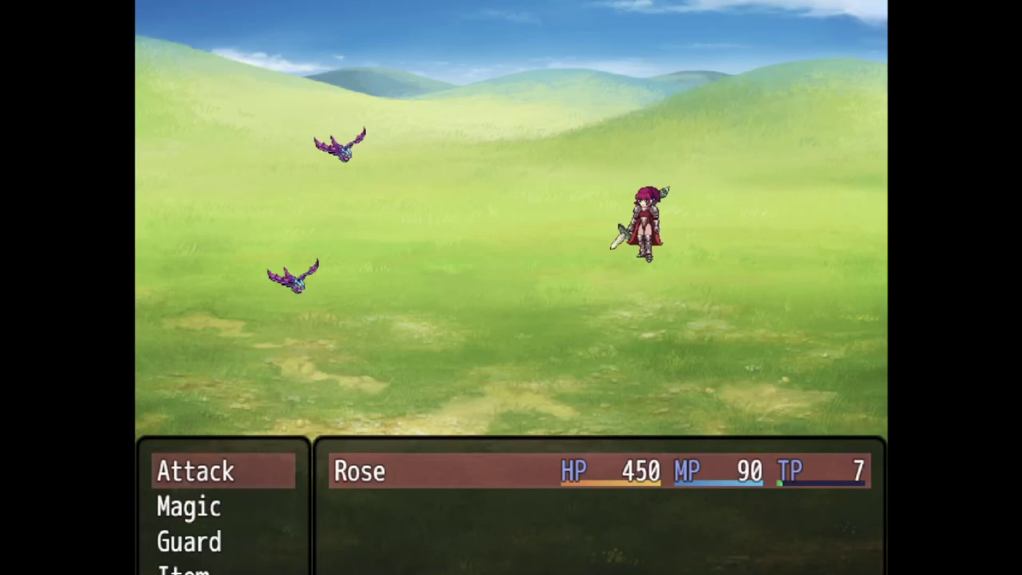
{"action": "key", "text": "Return"}
{"action": "key", "text": "Return"}
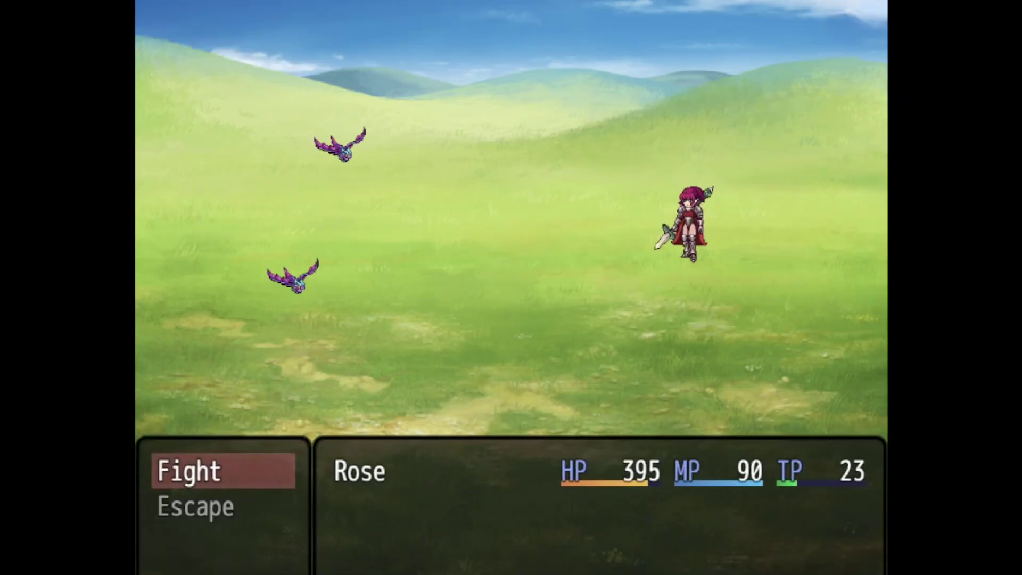
{"action": "key", "text": "Return"}
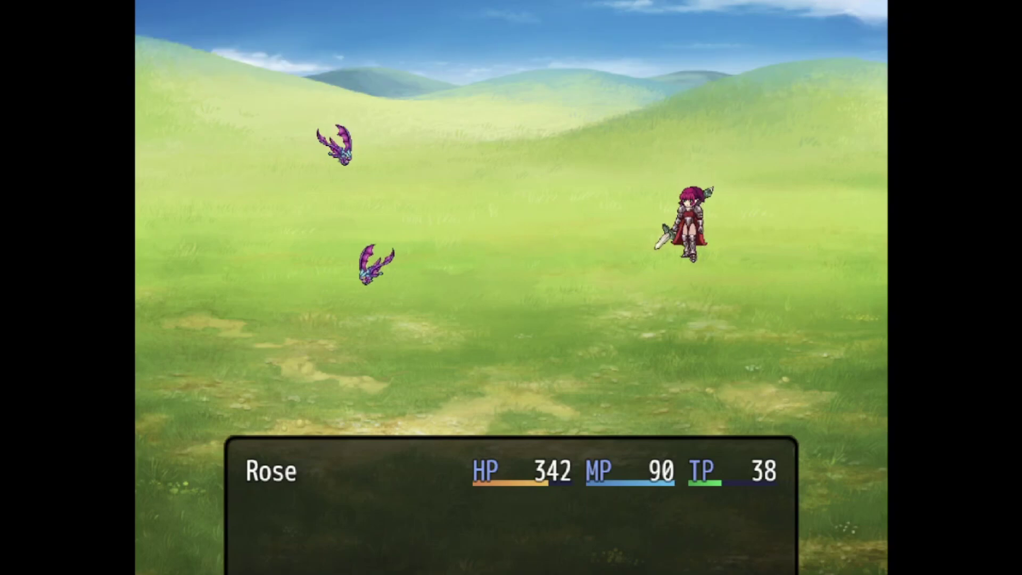
{"action": "key", "text": "Return"}
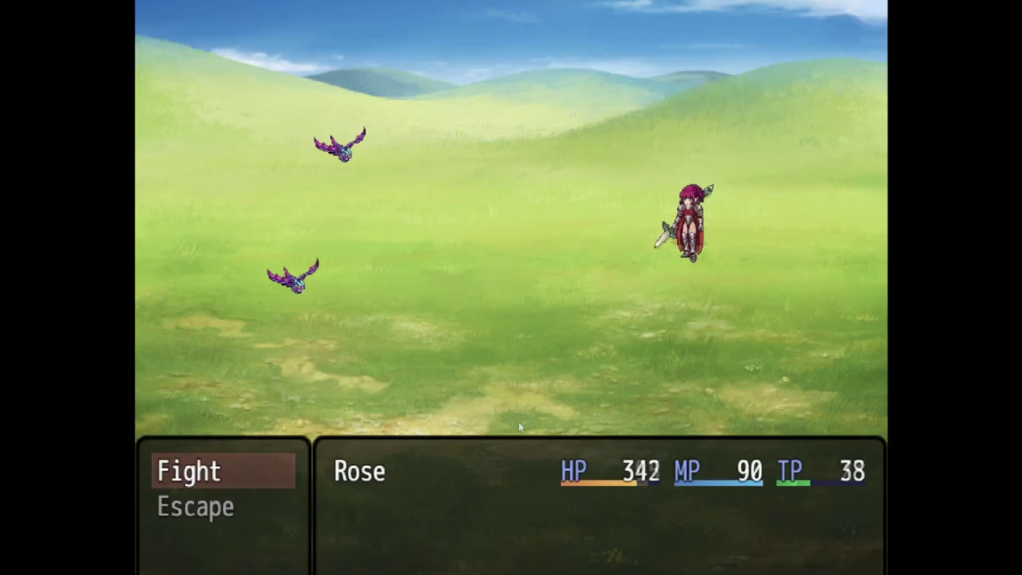
{"action": "key", "text": "Return"}
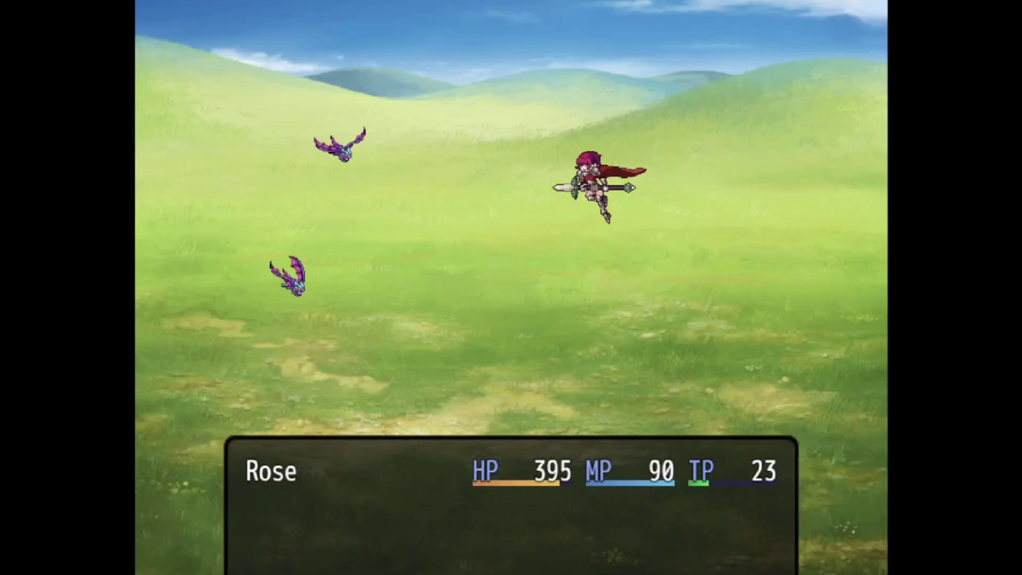